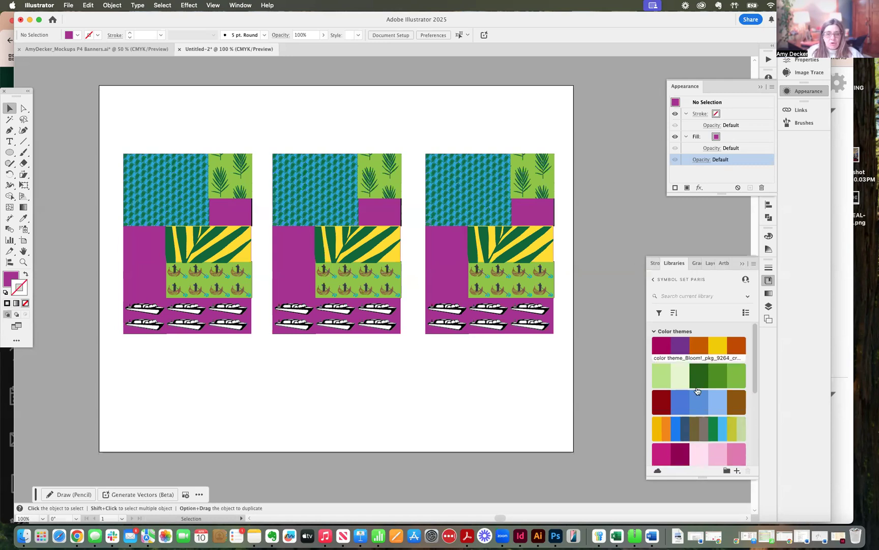
Step: Add the "Spring. Bloom. Allergy." color theme from the Symbol Set Paris library to the document's swatches
left_click(674, 262)
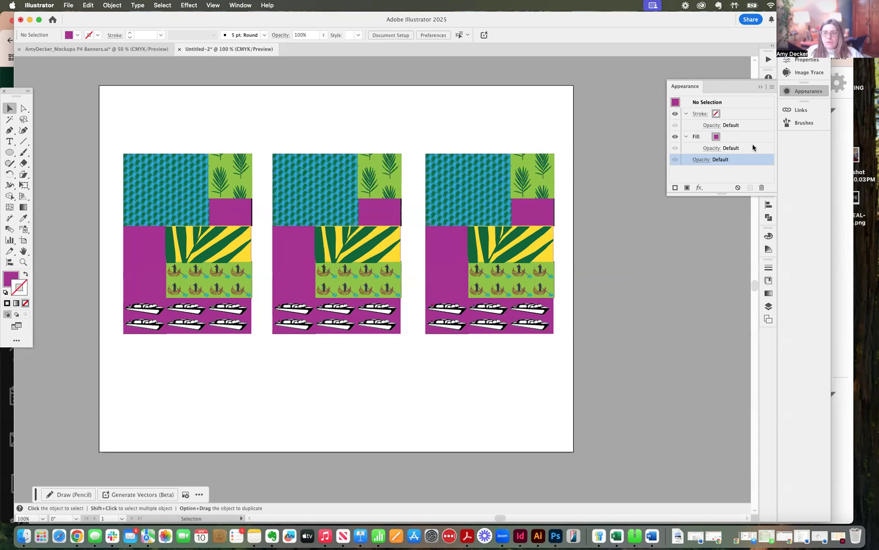
left_click(767, 280)
scroll(717, 366, "down", 5)
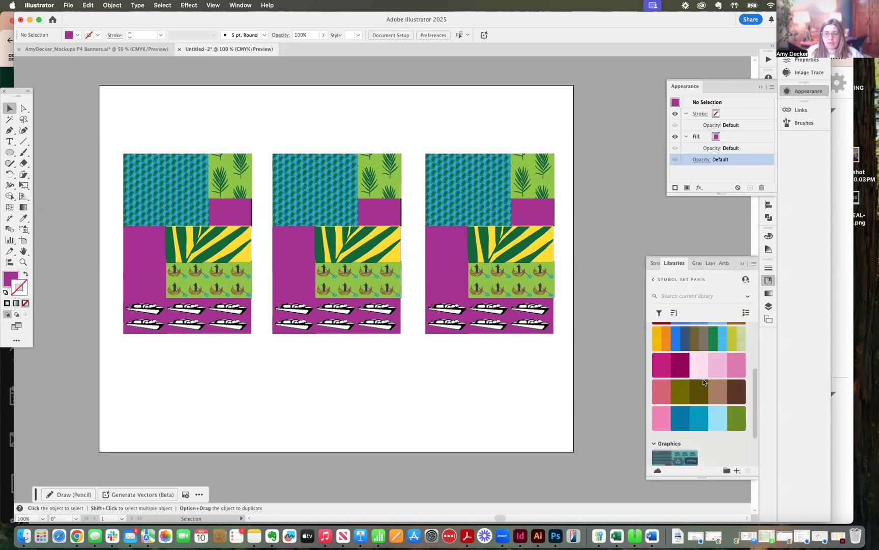
scroll(704, 379, "up", 5)
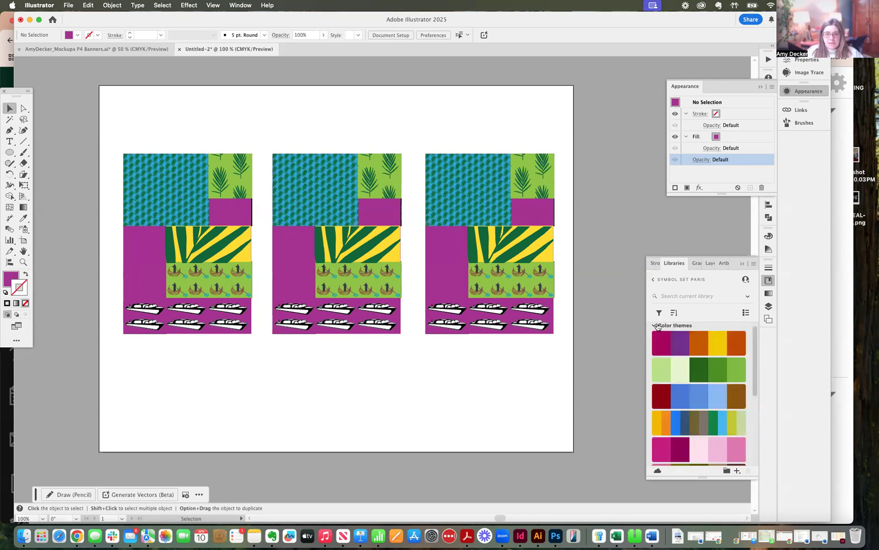
scroll(672, 367, "down", 2)
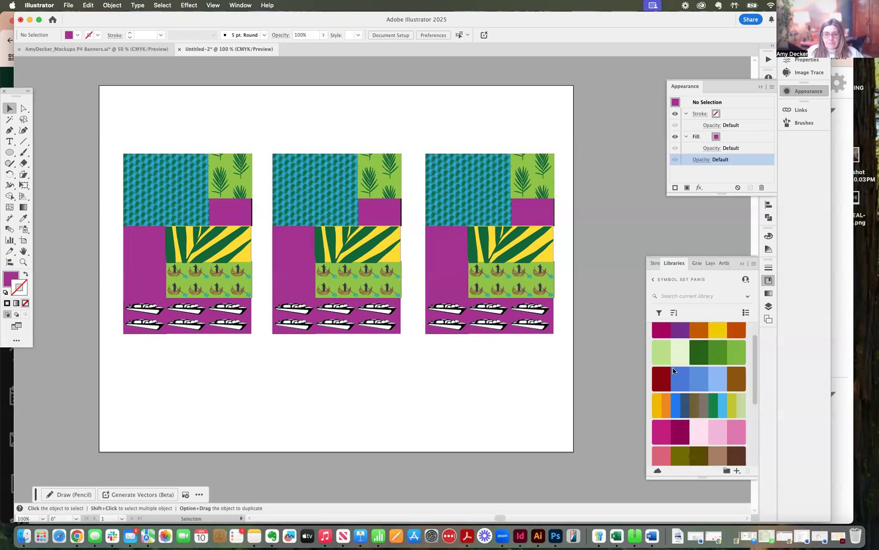
scroll(673, 367, "down", 3)
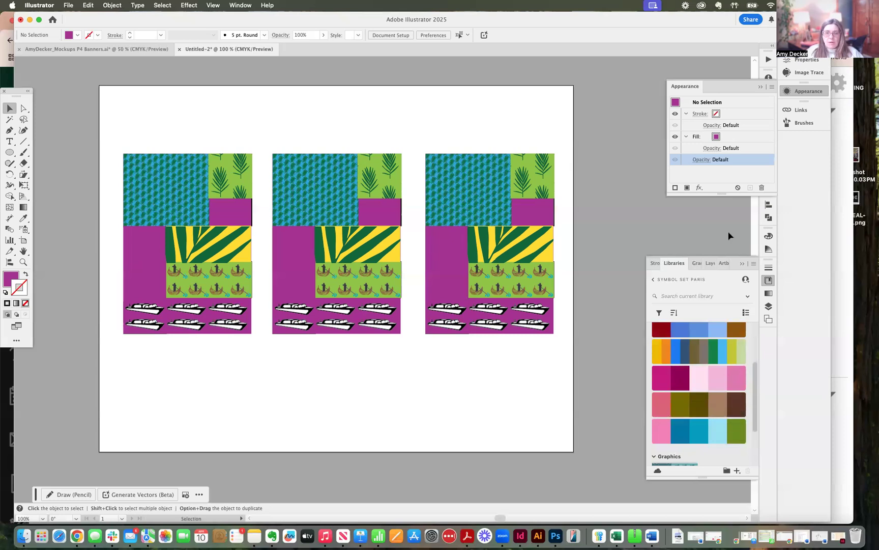
right_click(664, 402)
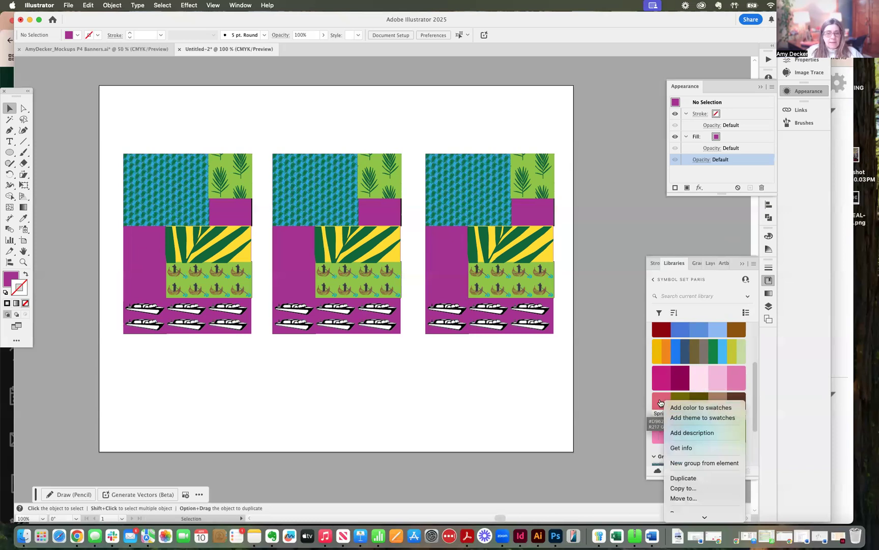
left_click(685, 420)
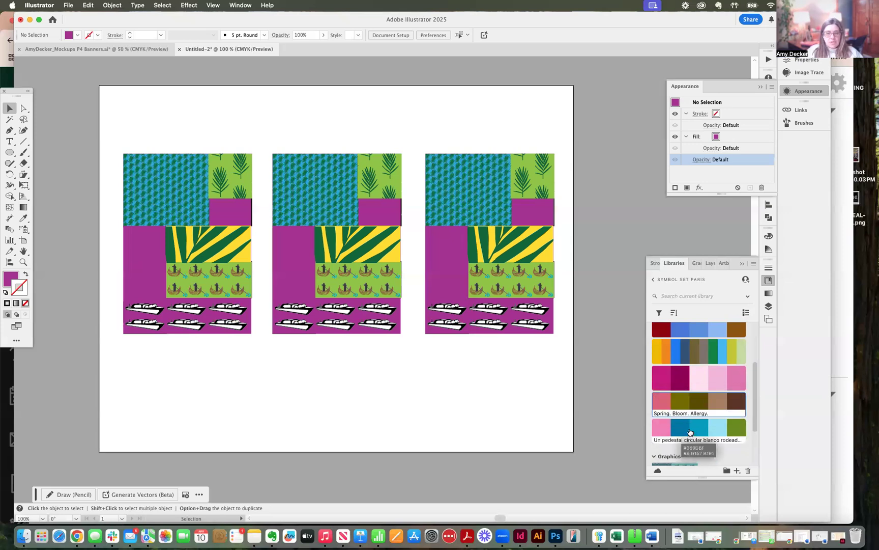
Step: Add the "Un pedestal circular blanco..." theme and My Color Theme from the library to the document's swatches
right_click(689, 432)
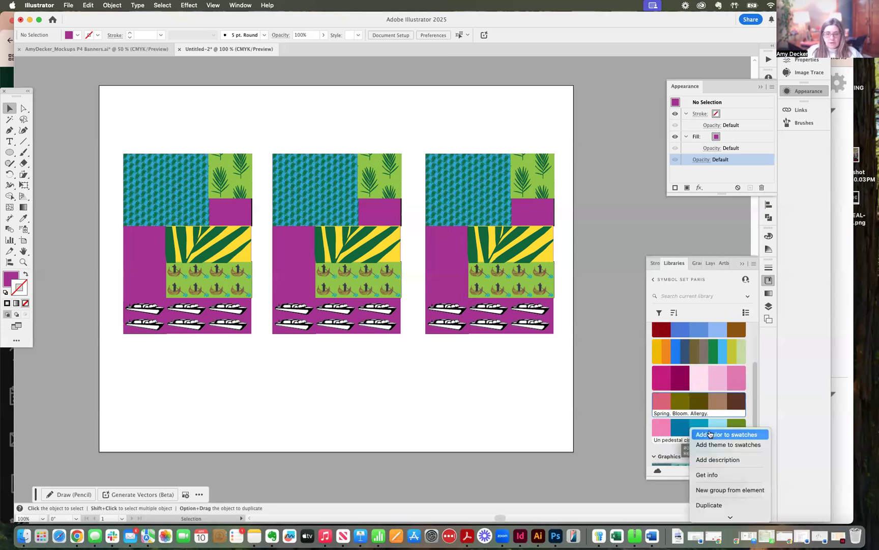
left_click(711, 444)
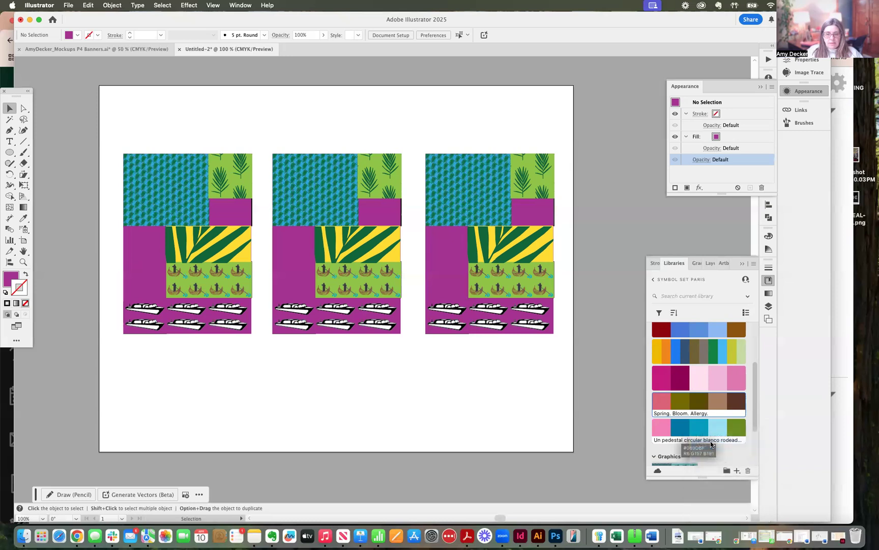
right_click(692, 350)
left_click(705, 363)
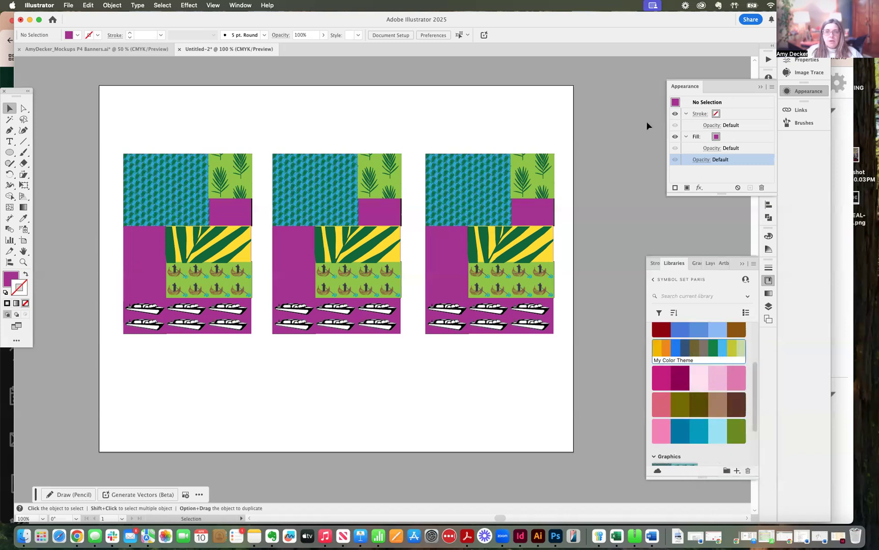
Step: Put away the Appearance settings and display the document's swatches beside the upper part of the artboard
left_click(766, 88)
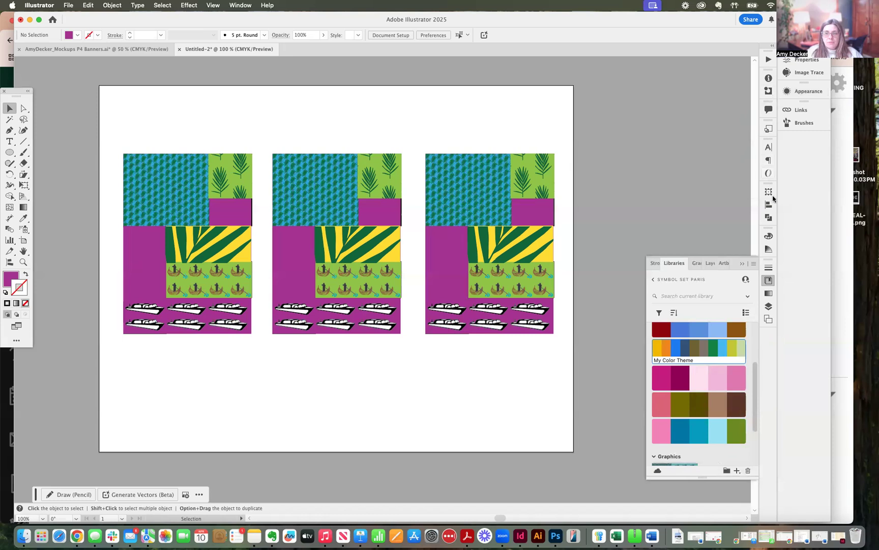
left_click(768, 237)
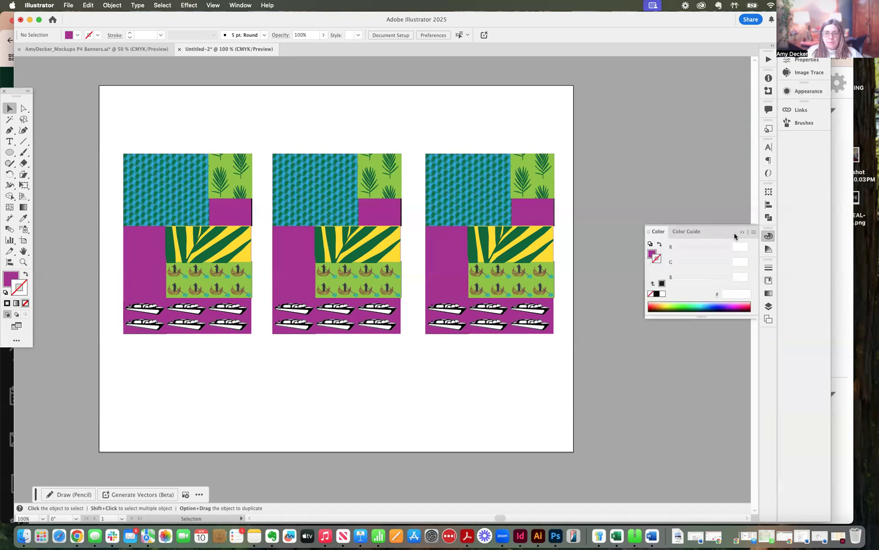
left_click(754, 232)
left_click(755, 233)
left_click(769, 236)
left_click(240, 5)
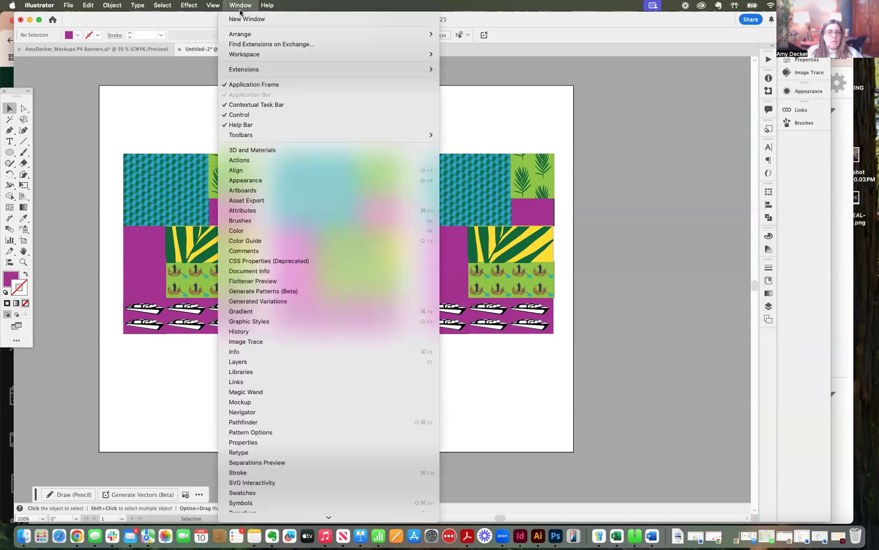
scroll(239, 300, "down", 5)
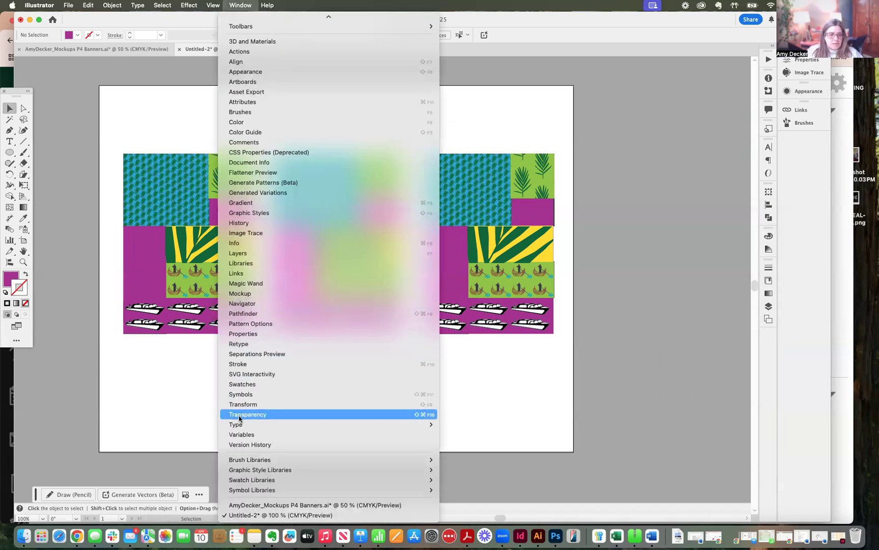
left_click(244, 385)
left_click_drag(586, 391, 634, 77)
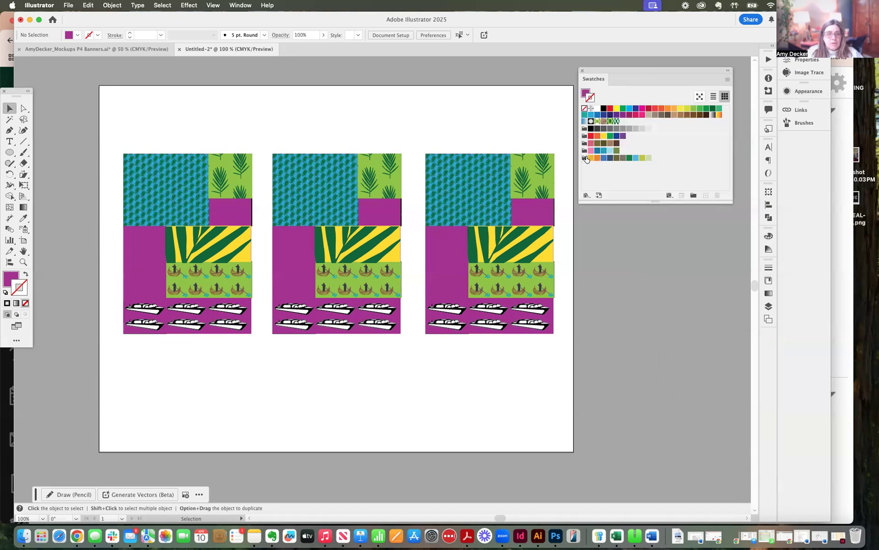
left_click(237, 167)
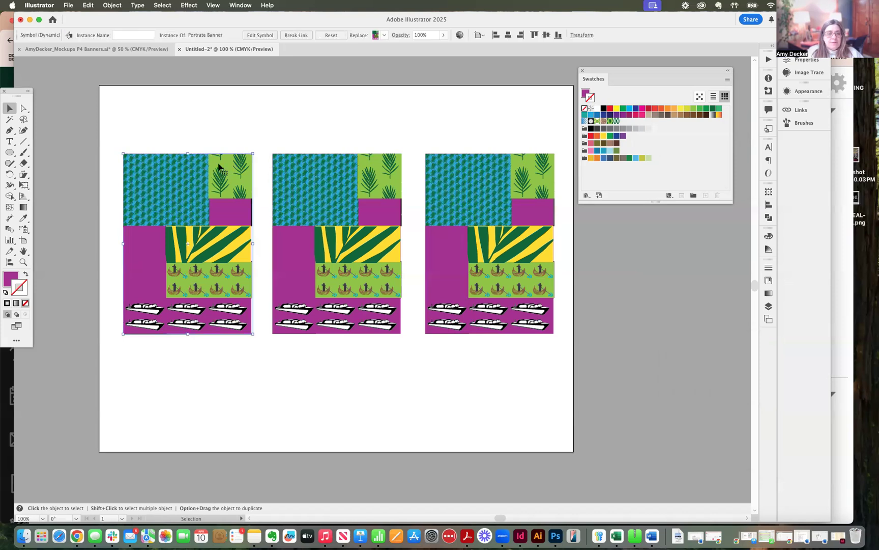
left_click(112, 5)
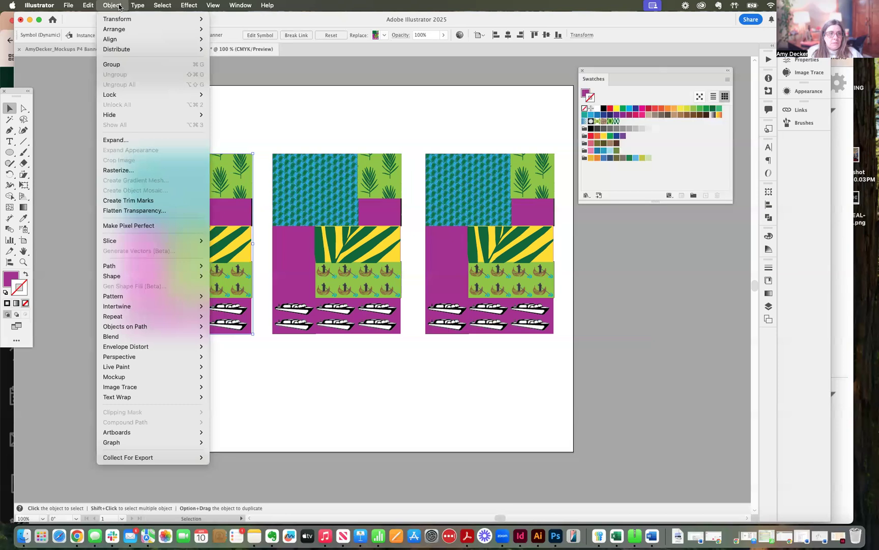
mouse_move(79, 4)
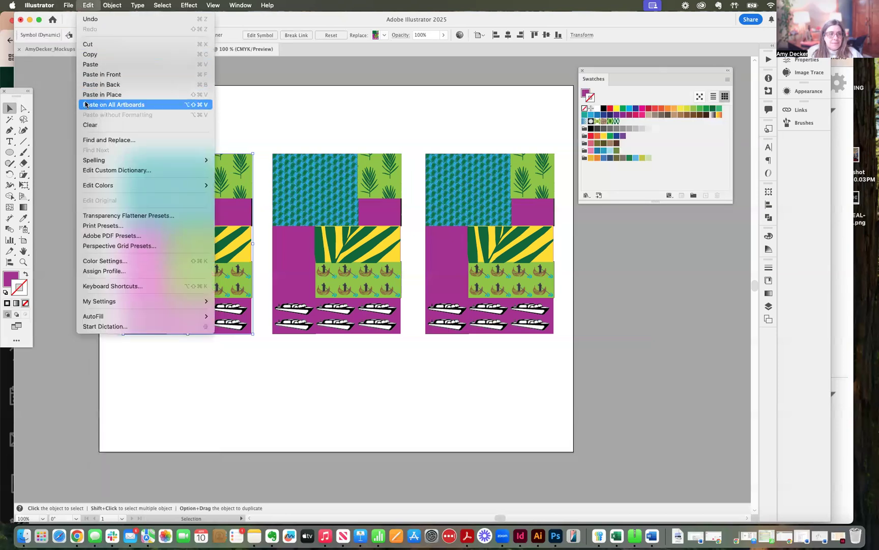
mouse_move(94, 186)
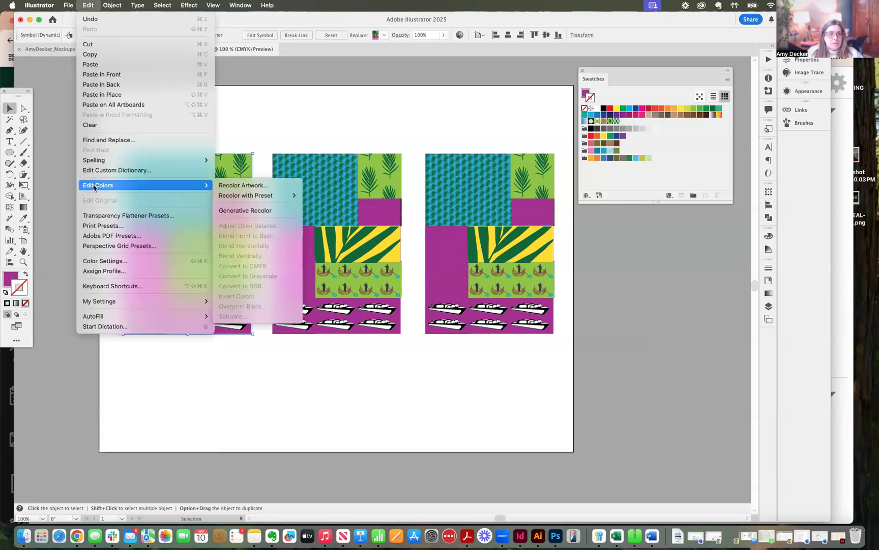
left_click(238, 185)
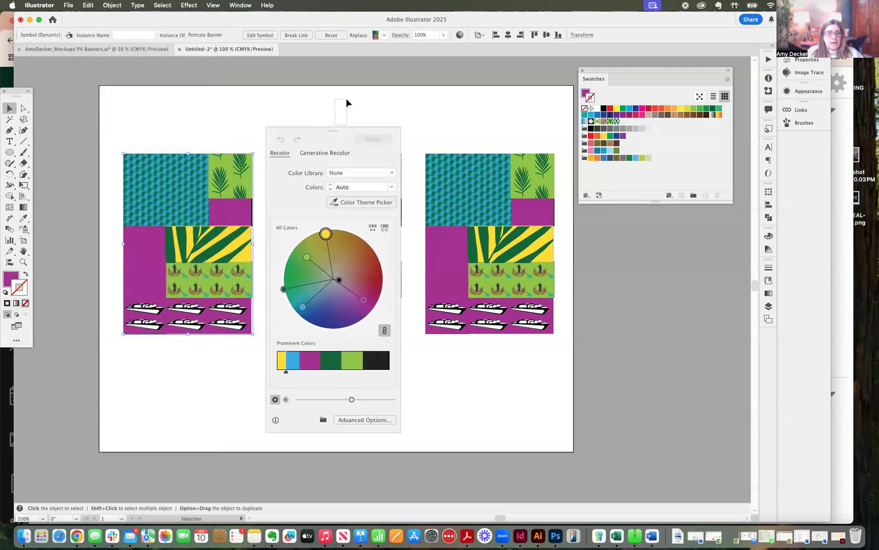
left_click(347, 104)
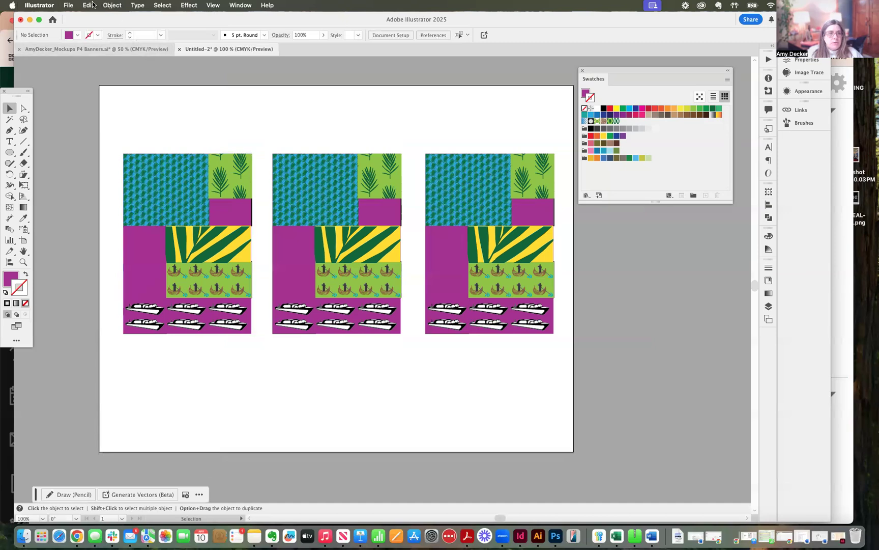
Step: Recolor the leftmost banner with the "Spring. Bloom. Allergy." swatch group, using the advanced Recolor Artwork options
left_click(158, 160)
left_click(88, 6)
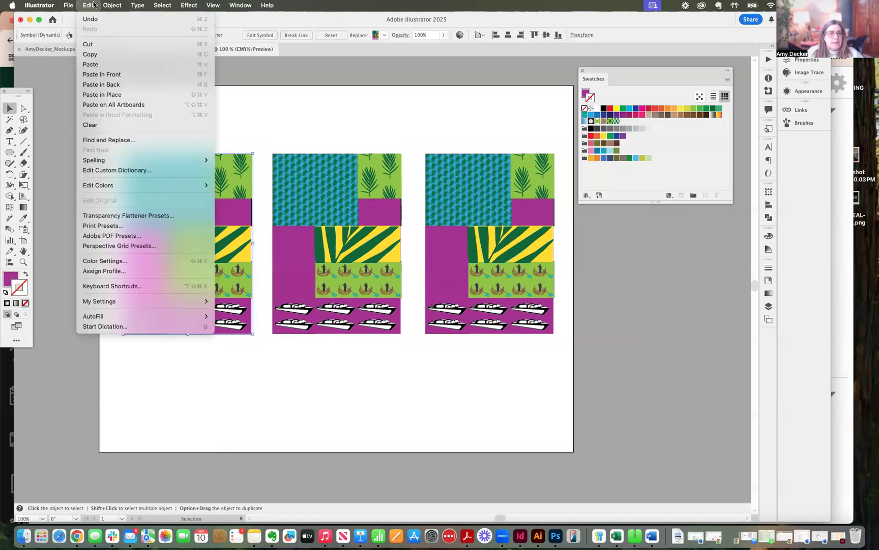
mouse_move(123, 185)
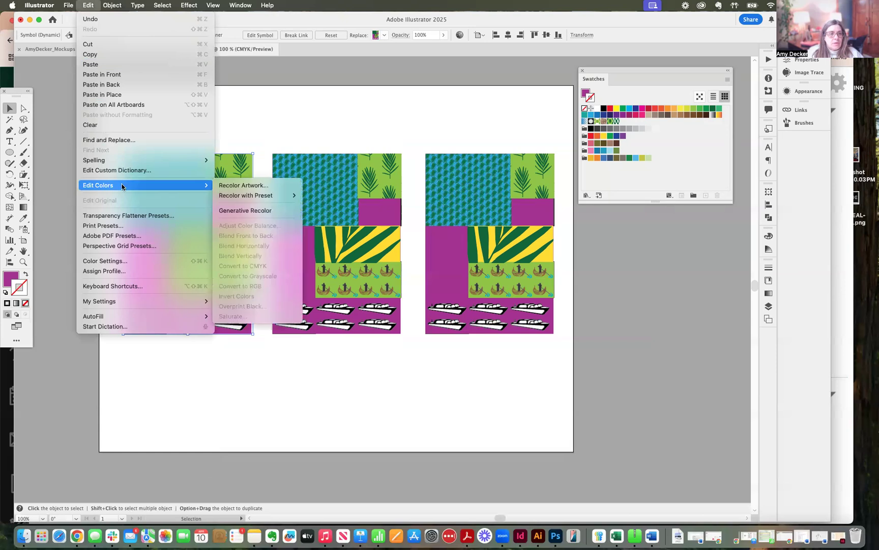
left_click(229, 186)
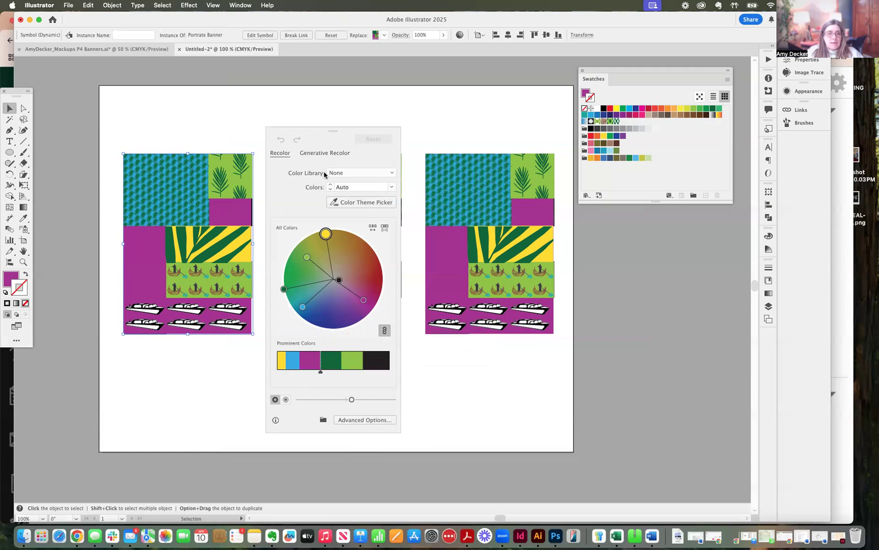
left_click(358, 420)
left_click_drag(651, 90, 369, 76)
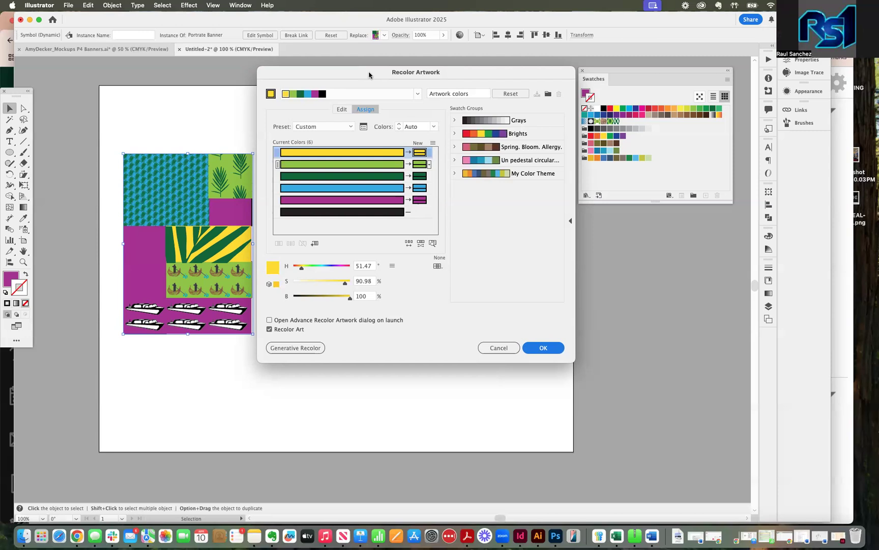
left_click_drag(369, 75, 370, 75)
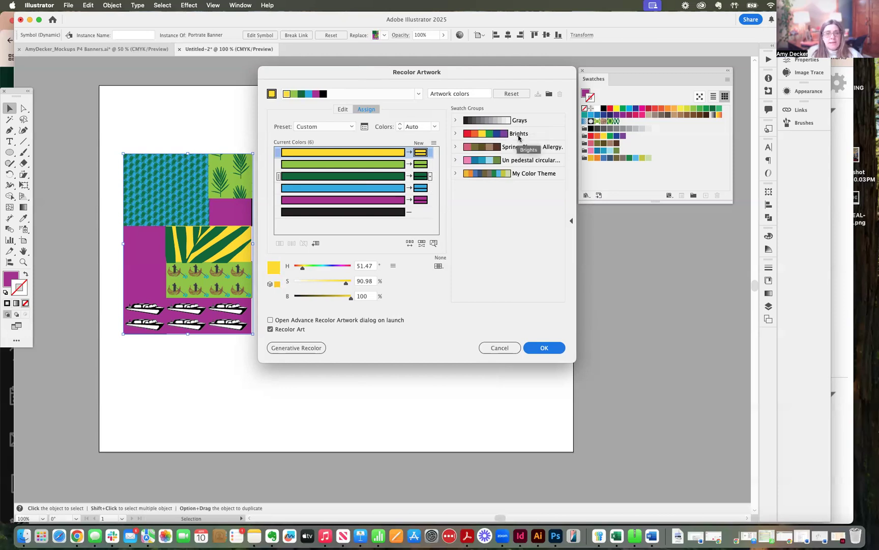
left_click(486, 147)
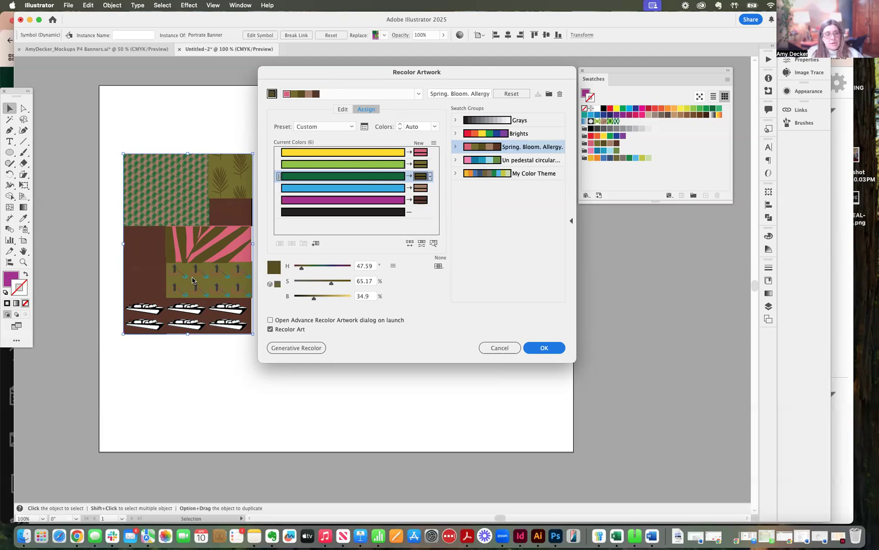
Step: Swap the new colors assigned to yellow and light green, so light green becomes pink and yellow becomes olive
left_click(421, 153)
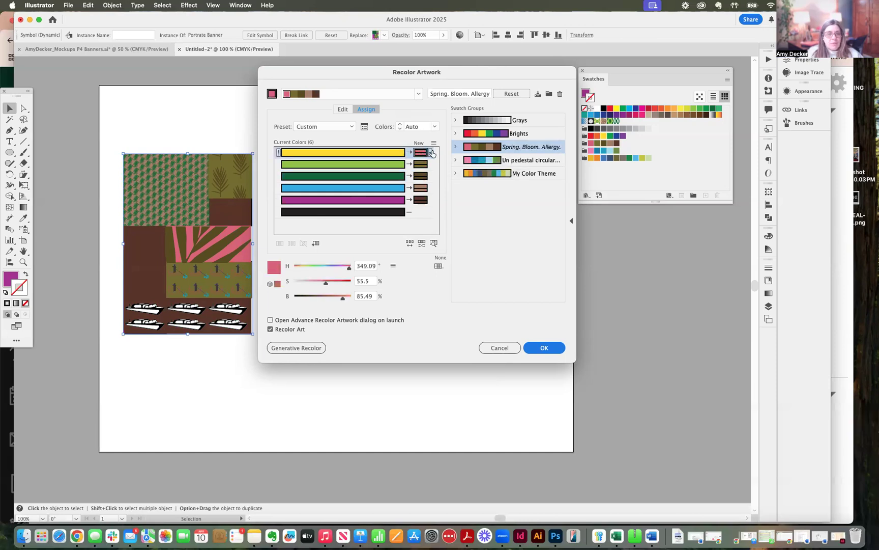
left_click(432, 153)
left_click(421, 153)
left_click_drag(422, 153, 422, 165)
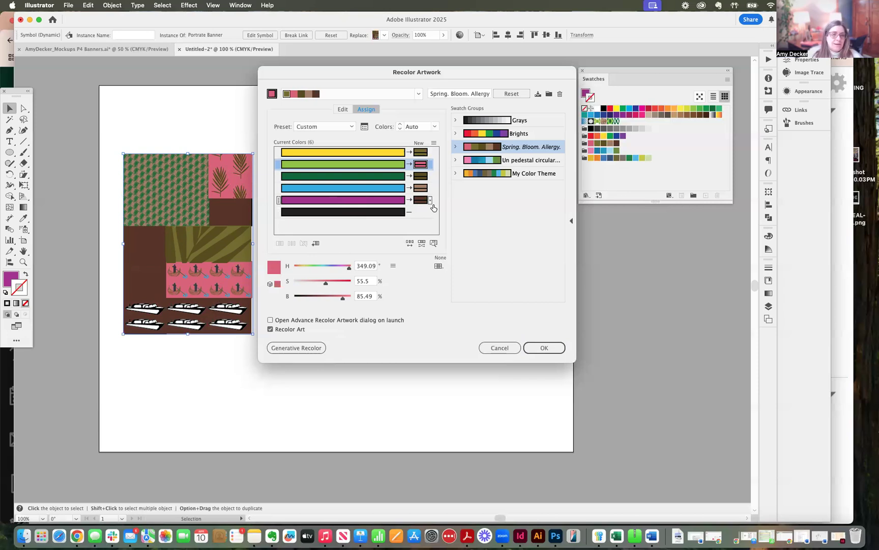
Step: Add a new color to the harmony for the banner's black and set it to purple, hex 7A2B76
left_click(422, 215)
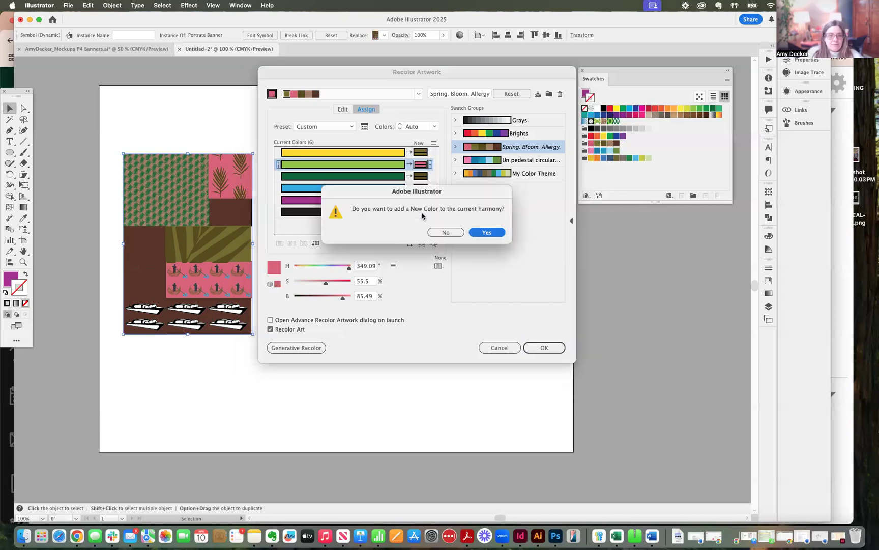
left_click(488, 236)
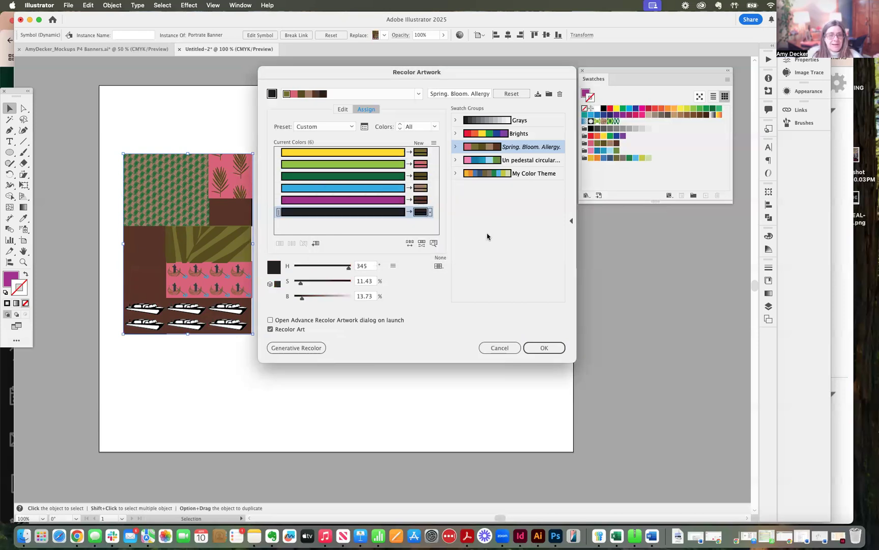
double_click(420, 212)
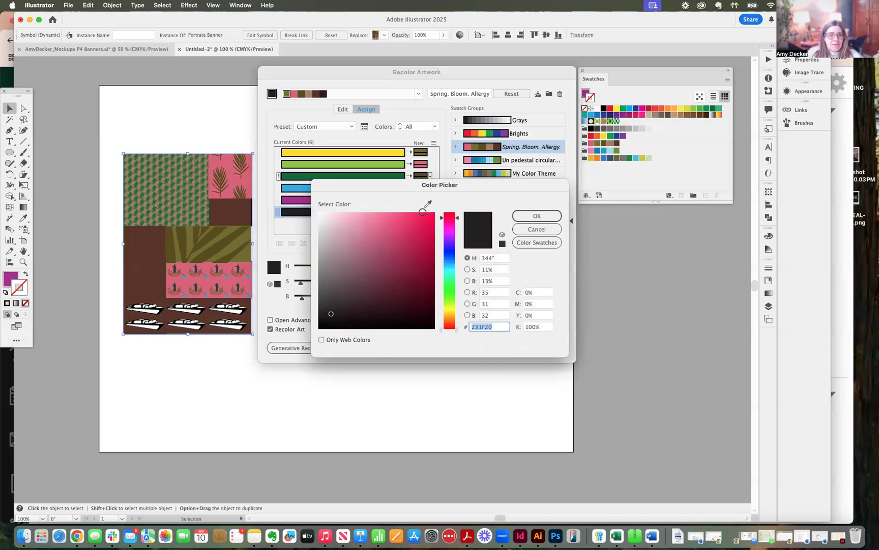
left_click(449, 232)
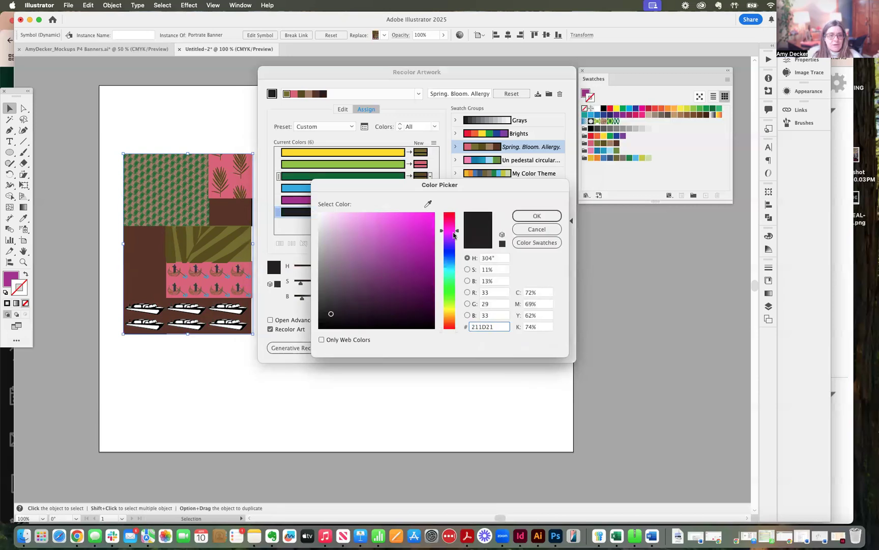
left_click_drag(403, 292, 401, 285)
left_click_drag(396, 277, 394, 273)
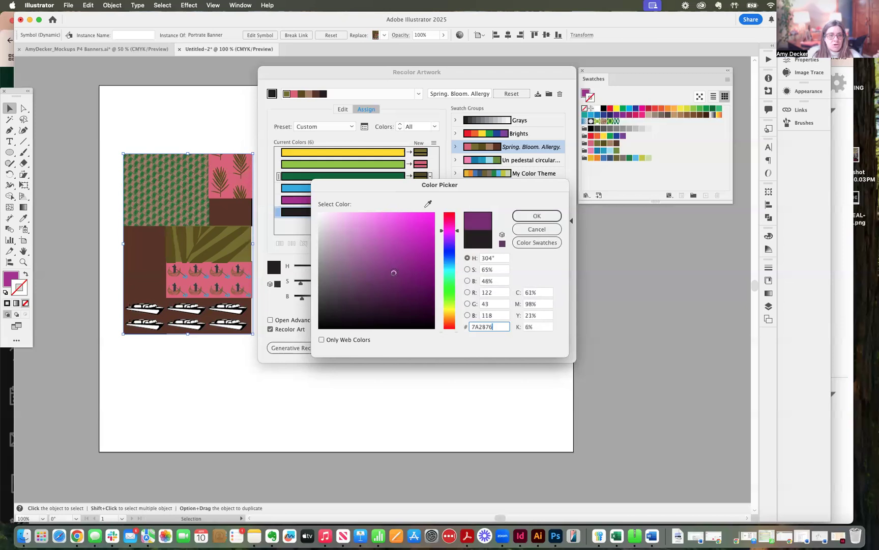
left_click(536, 217)
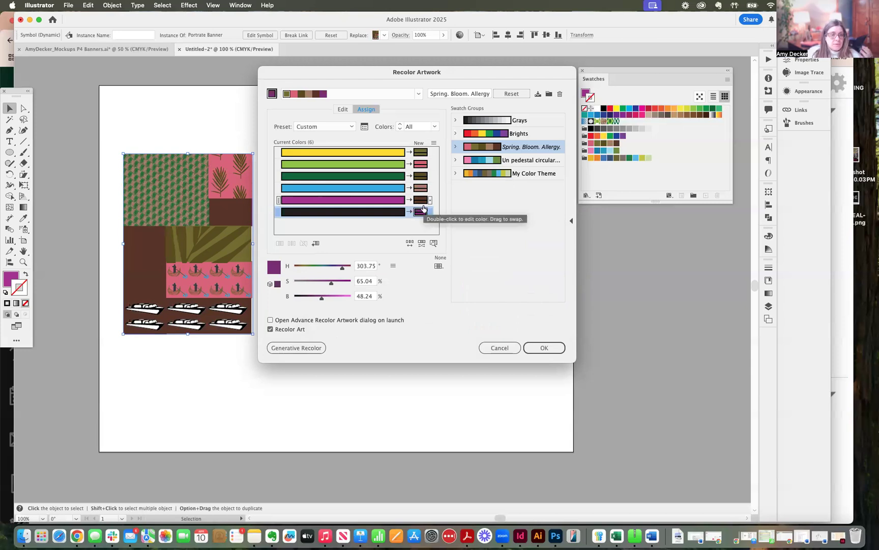
Step: Switch the colorization method of all new colors in the recoloring to Preserve Tints
left_click(418, 165)
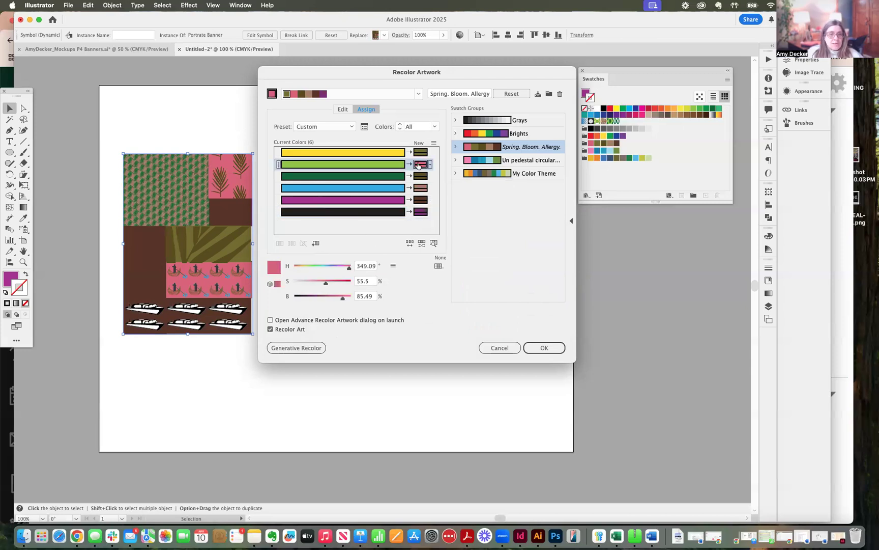
left_click(431, 164)
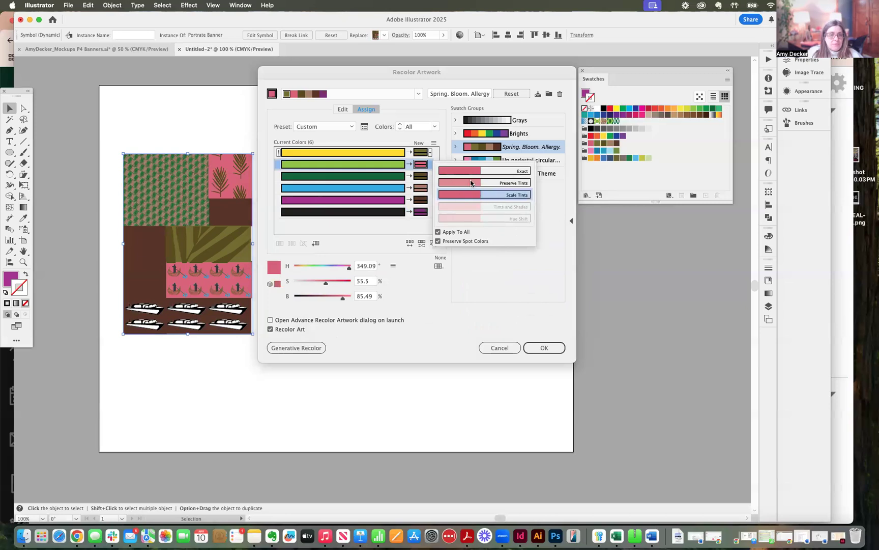
left_click(471, 183)
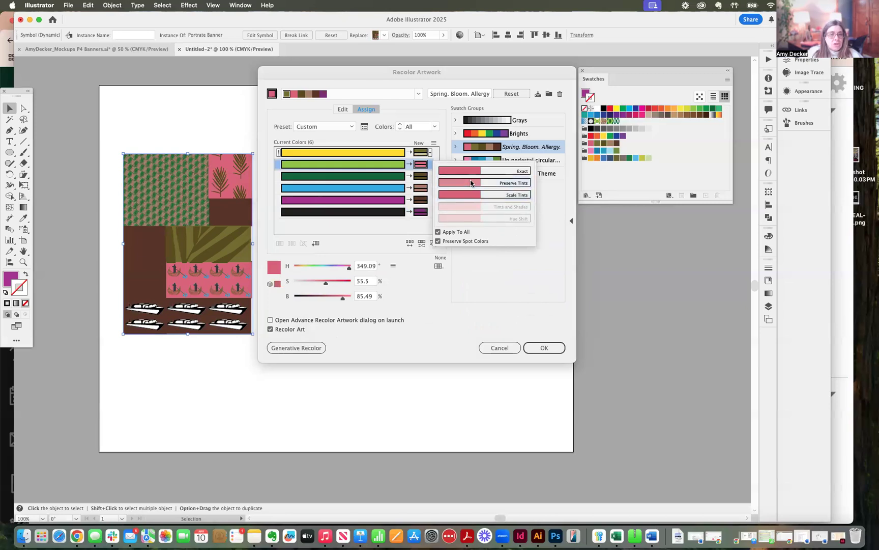
left_click(545, 351)
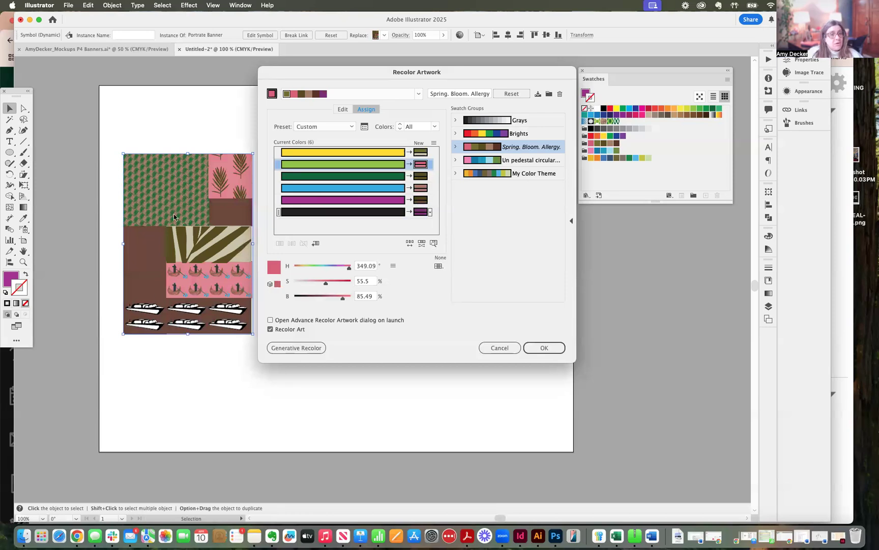
Step: Apply the recoloring to the banners and save the changes to the "Spring. Bloom. Allergy." swatch group
left_click_drag(360, 77, 514, 97)
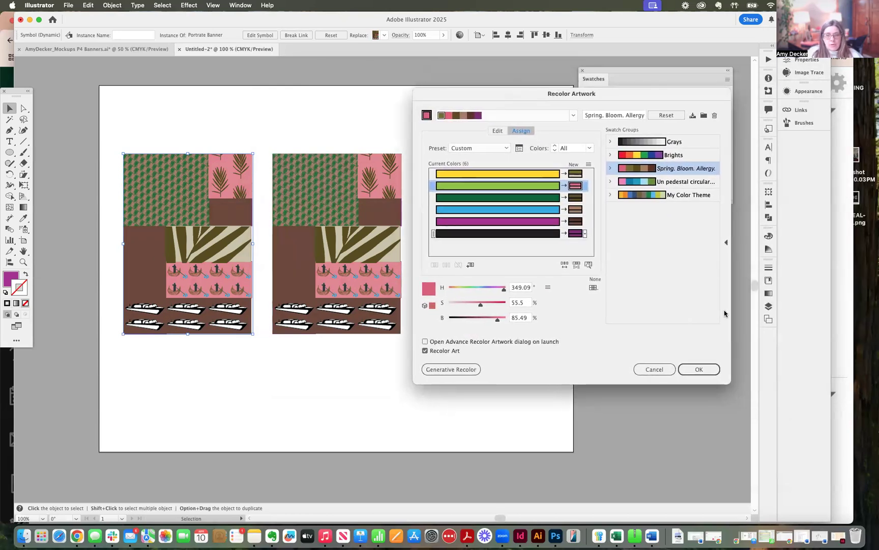
left_click(700, 368)
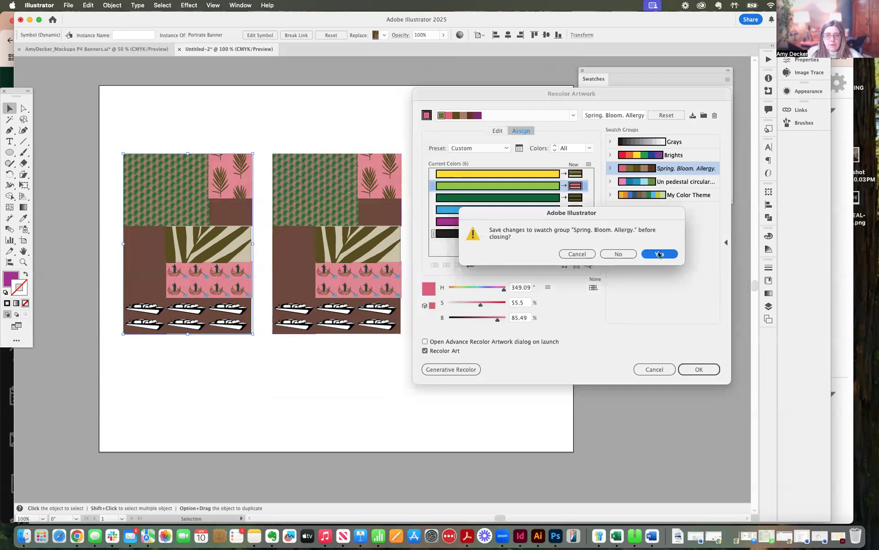
left_click(659, 254)
Step: Try to recolor only the middle banner with the "My Color Theme" swatch group
left_click(336, 257)
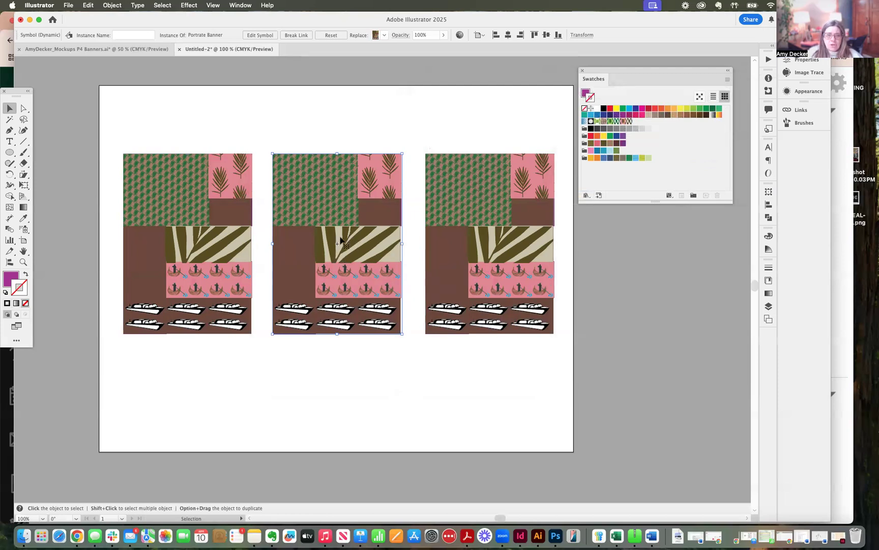
left_click_drag(366, 239, 375, 254)
key("super+z")
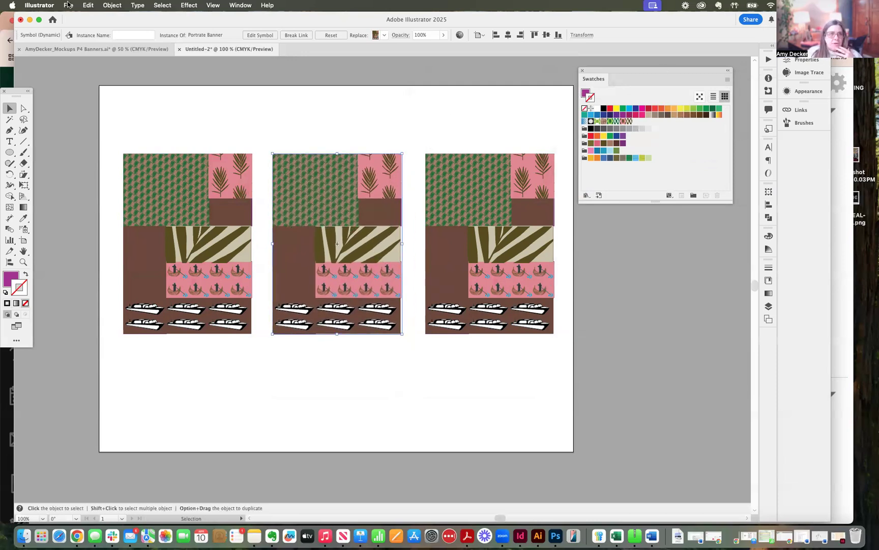
left_click(112, 5)
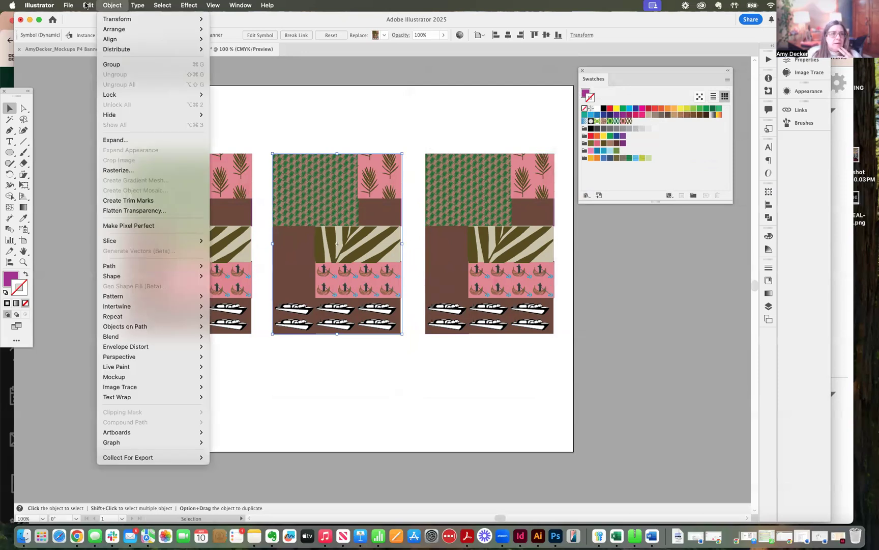
mouse_move(88, 5)
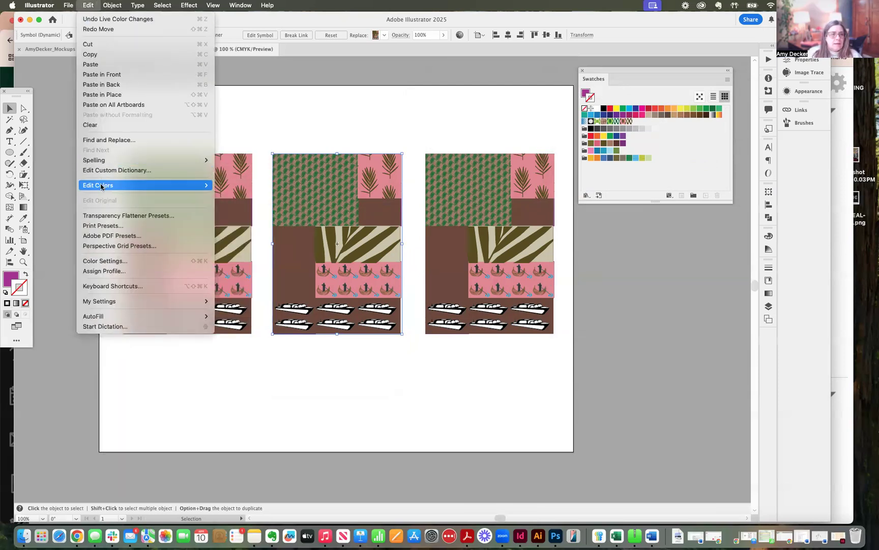
mouse_move(101, 186)
left_click(233, 186)
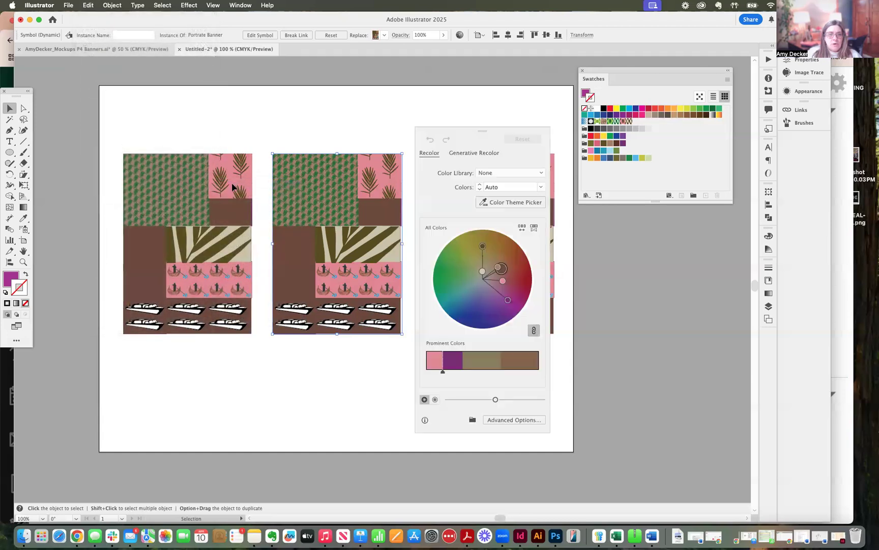
left_click_drag(481, 134, 484, 68)
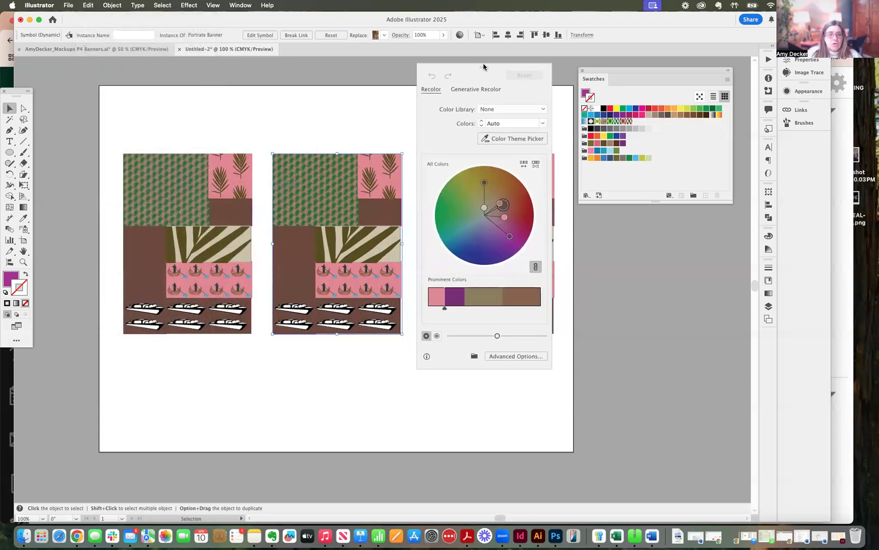
left_click(506, 356)
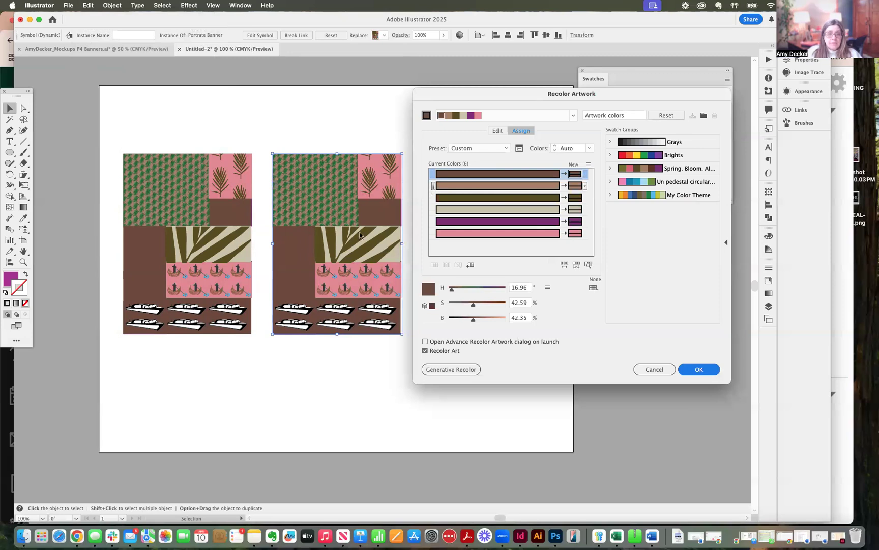
left_click(647, 195)
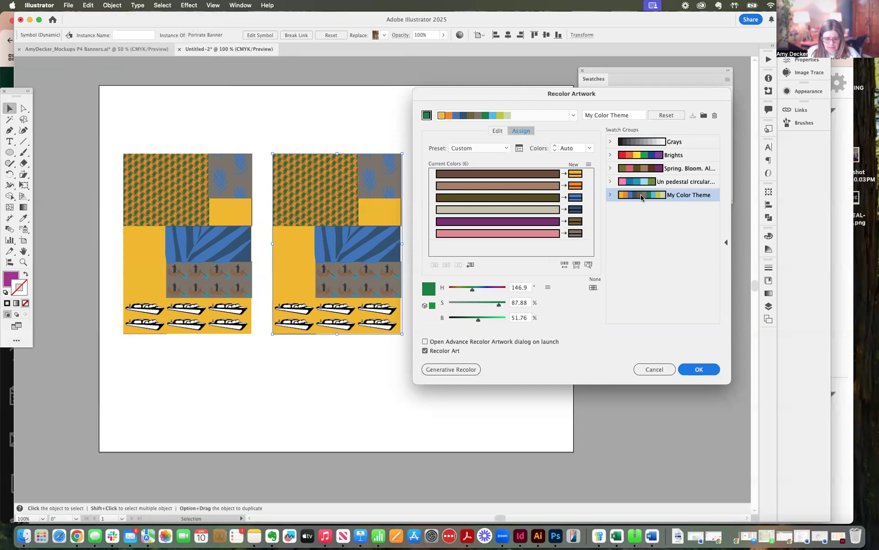
left_click(653, 372)
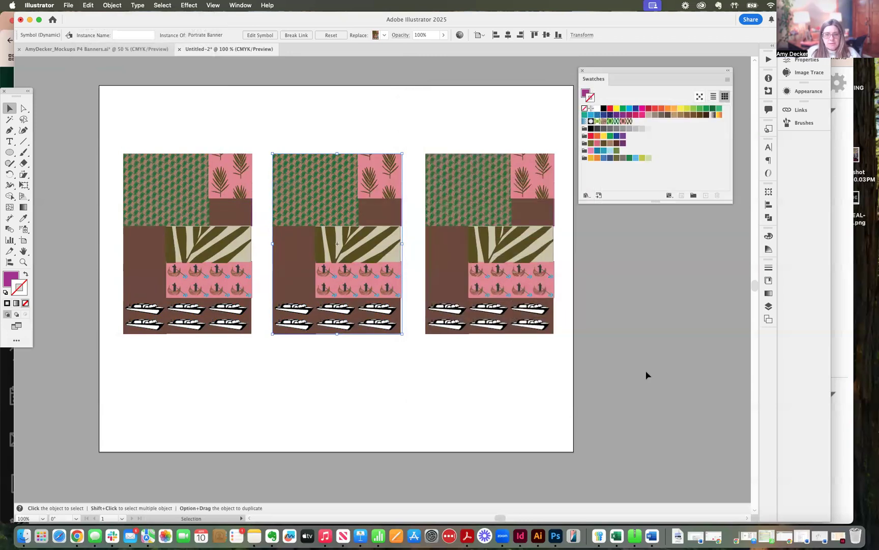
Step: Draw a second artboard about 5.9 by 8.4 in to the left of the existing one
left_click(442, 389)
left_click_drag(111, 134, 245, 364)
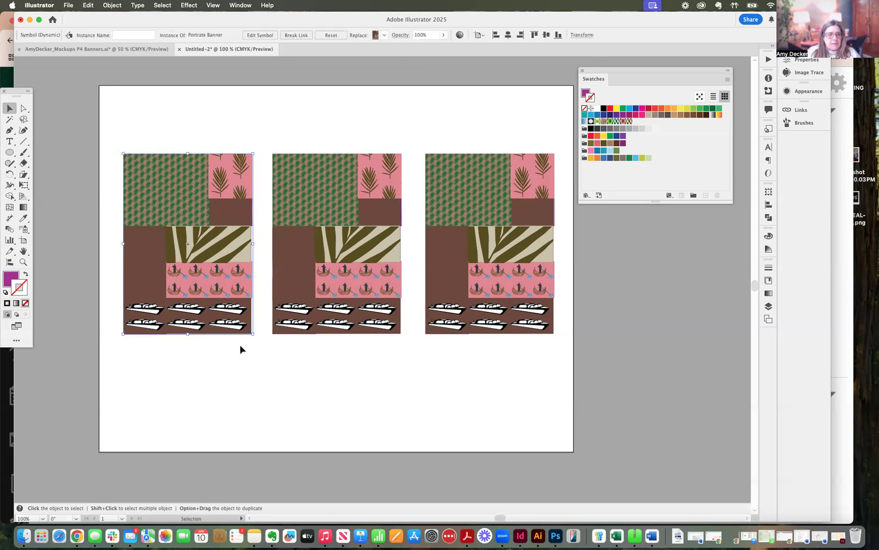
key("super+minus")
key("super+minus")
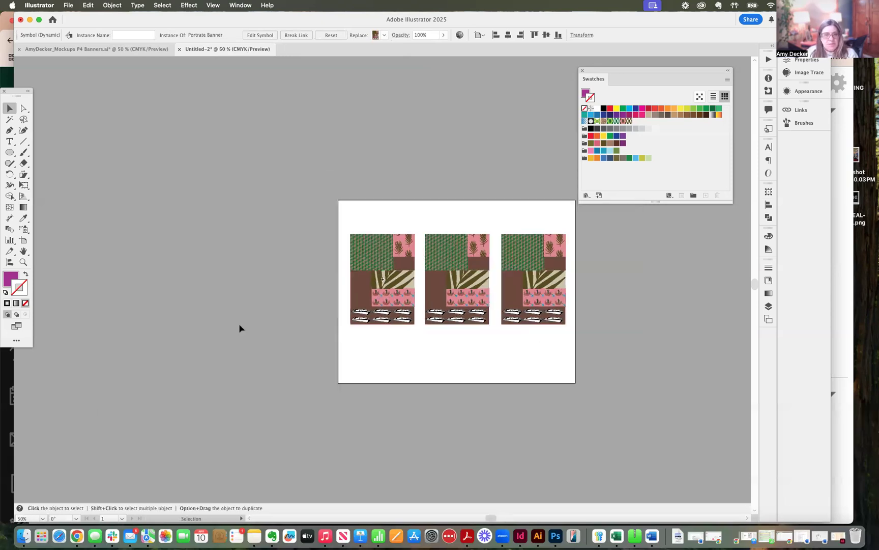
left_click(24, 240)
left_click_drag(134, 195, 259, 378)
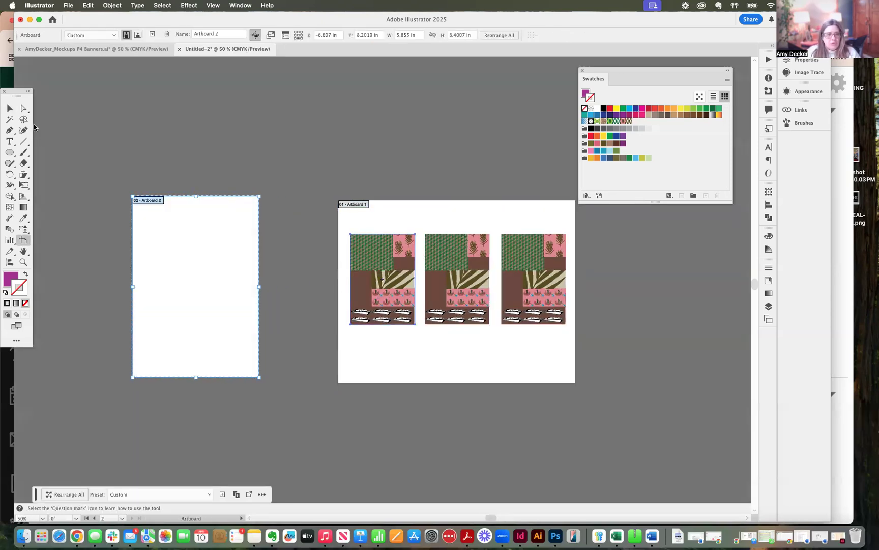
Step: Move the leftmost banner onto the new artboard
left_click(9, 108)
left_click(391, 289)
left_click_drag(393, 266, 211, 271)
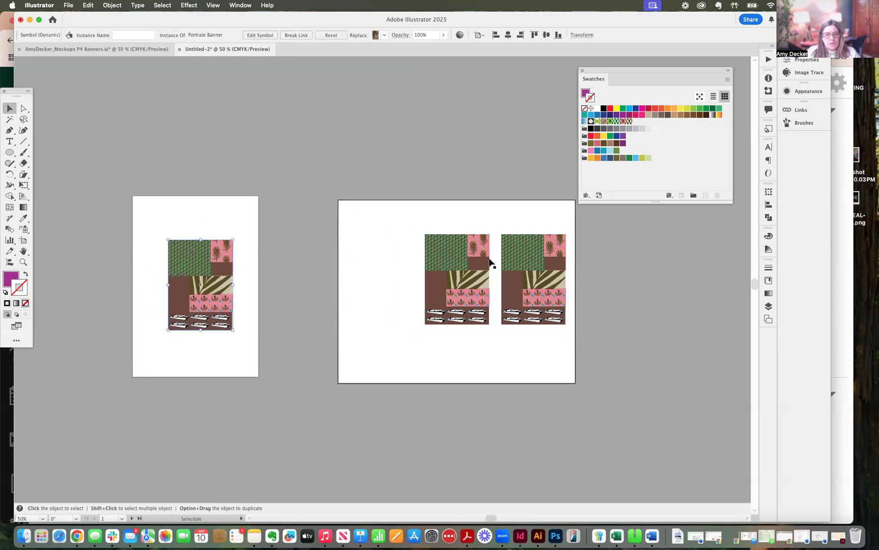
Step: Narrow the original artboard to fit its two remaining banners and draw a third artboard about 6.4 by 8.2 in to its right
left_click(613, 269)
left_click(24, 243)
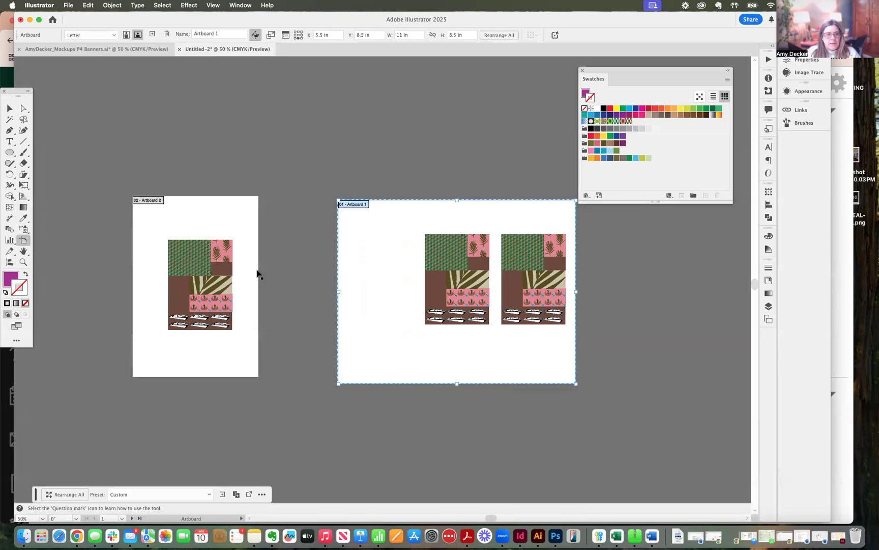
left_click_drag(338, 290, 417, 290)
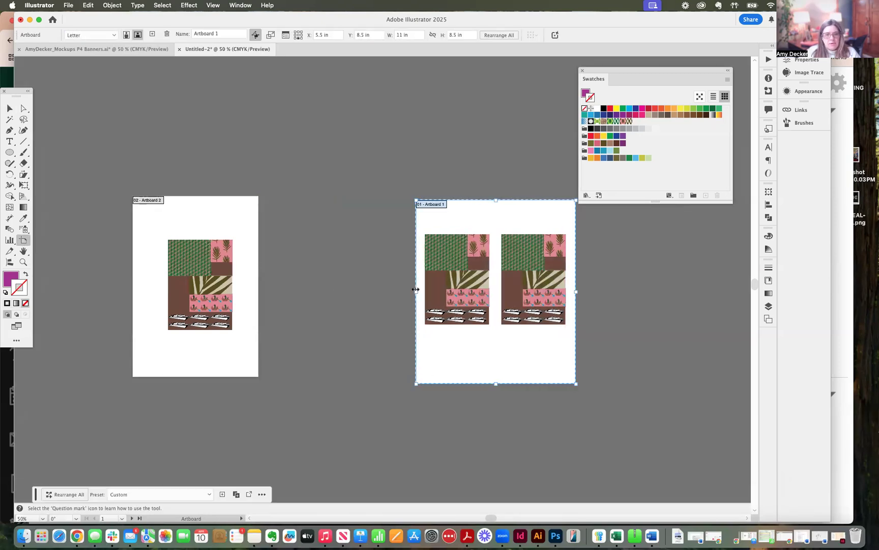
left_click_drag(596, 206, 736, 387)
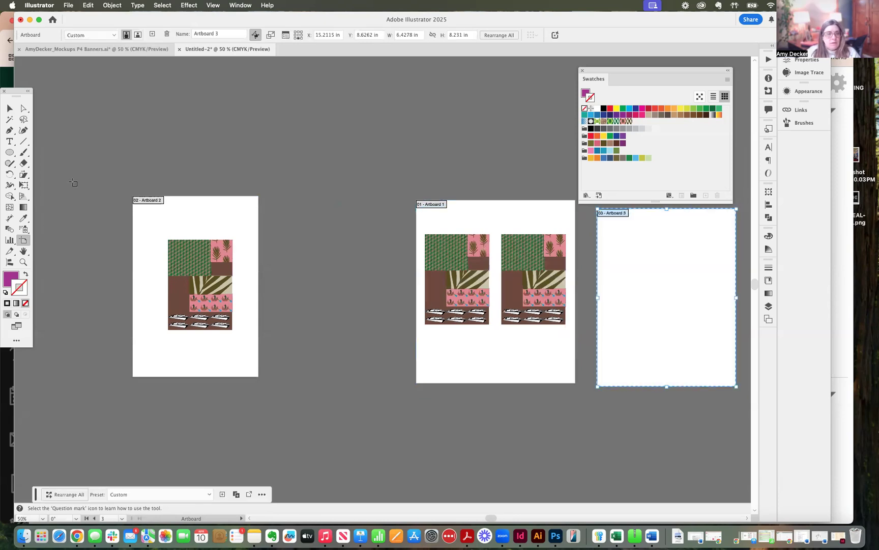
Step: Edit the rightmost banner's symbol, moving its artwork onto the third artboard, and leave symbol editing
left_click(10, 107)
double_click(534, 282)
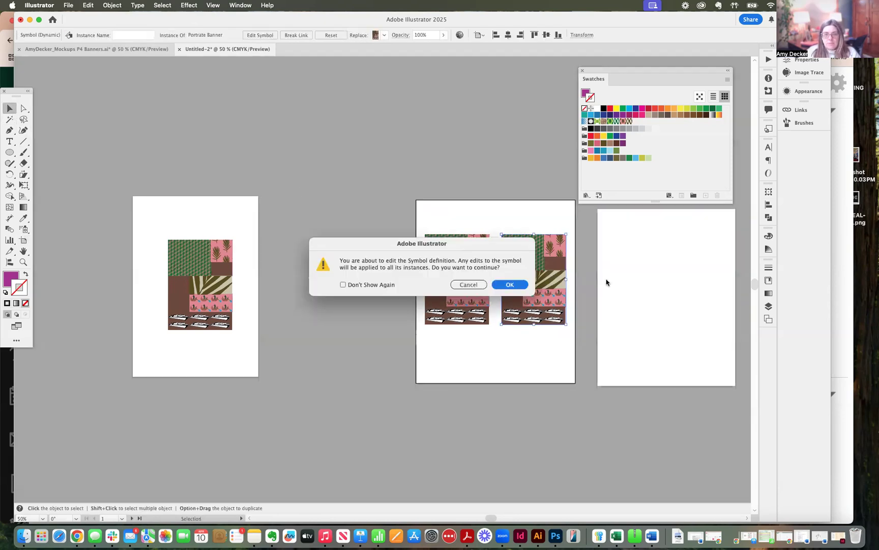
left_click(507, 288)
left_click_drag(524, 289, 658, 294)
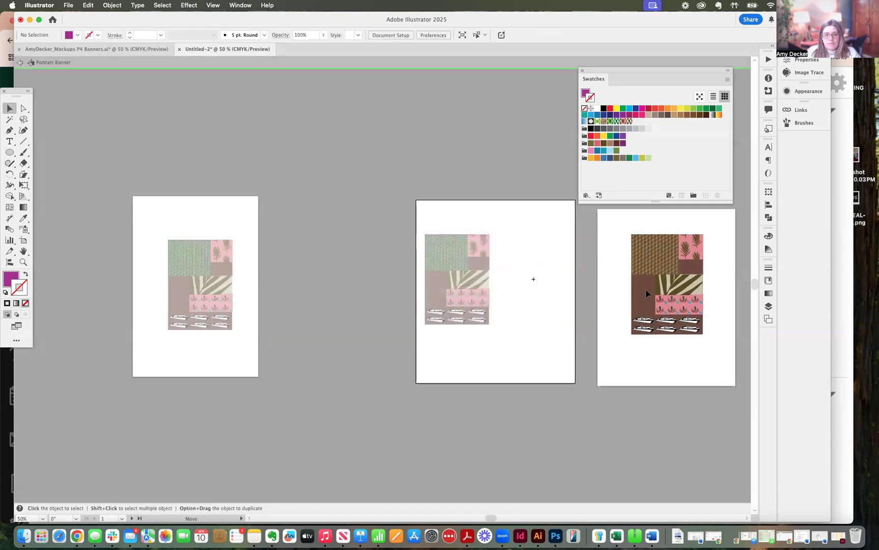
left_click(550, 305)
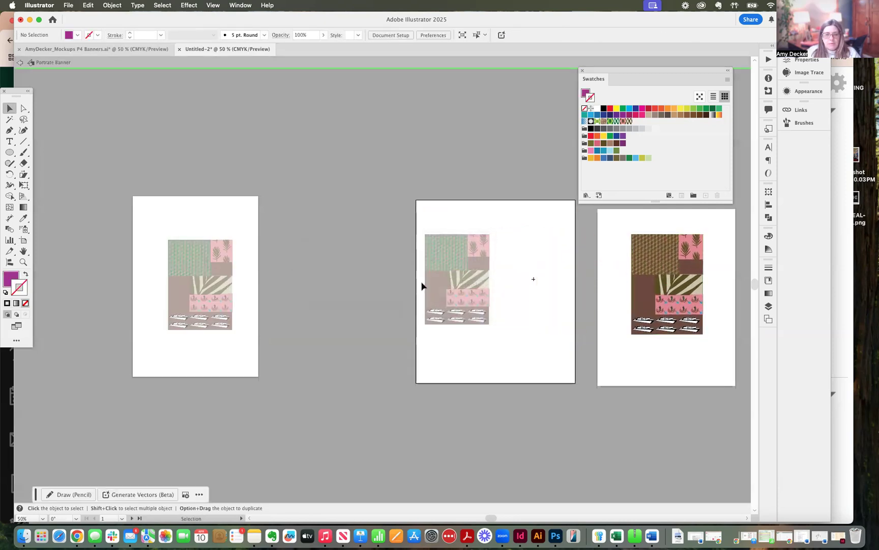
double_click(530, 318)
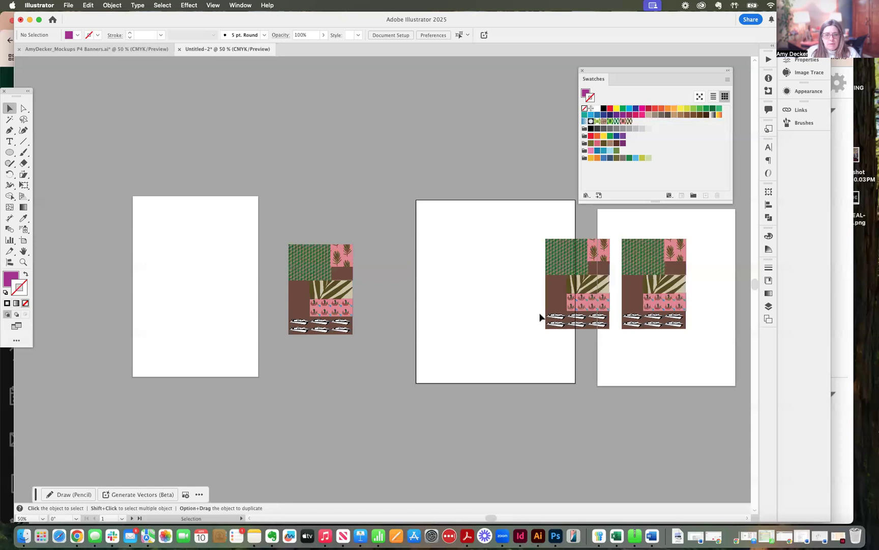
Step: Reposition the three banners so that each one sits roughly centered on its own artboard
left_click_drag(328, 299, 199, 290)
left_click_drag(560, 297, 473, 294)
mouse_move(655, 295)
left_mouse_down()
mouse_move(690, 295)
mouse_move(669, 293)
left_mouse_up()
left_click(542, 289)
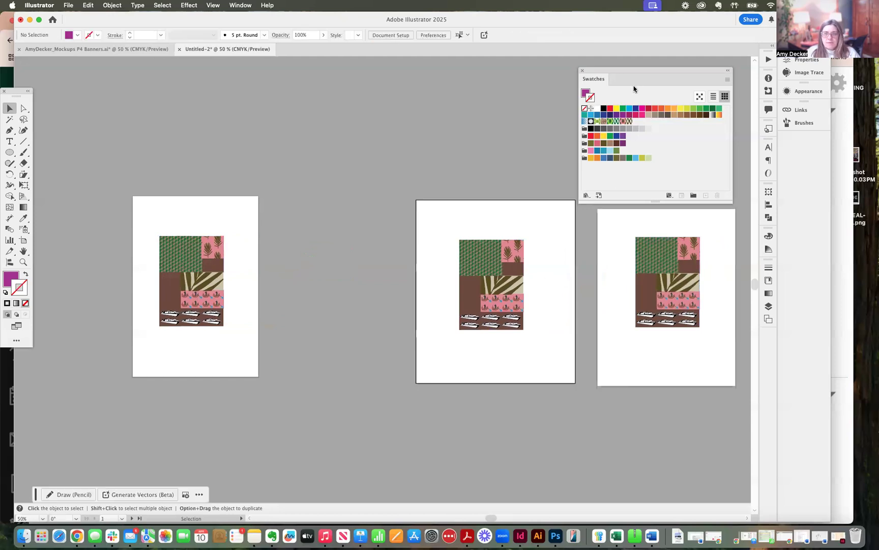
Step: Recolor the banner on the middle artboard with the "My Color Theme" swatch group, using the advanced Recolor Artwork options
left_click_drag(634, 71, 634, 224)
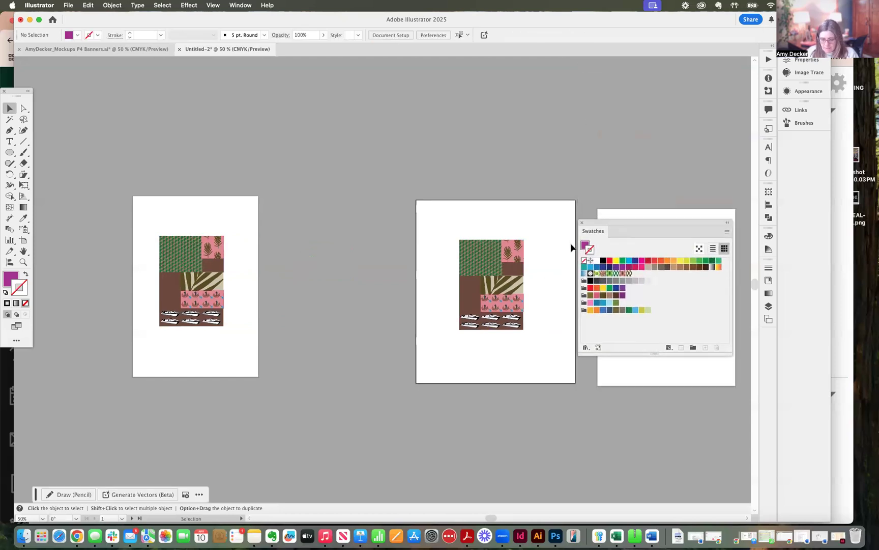
key("super+equal")
key("super+equal")
key("space")
left_click_drag(453, 278, 104, 245)
left_click_drag(618, 225, 492, 92)
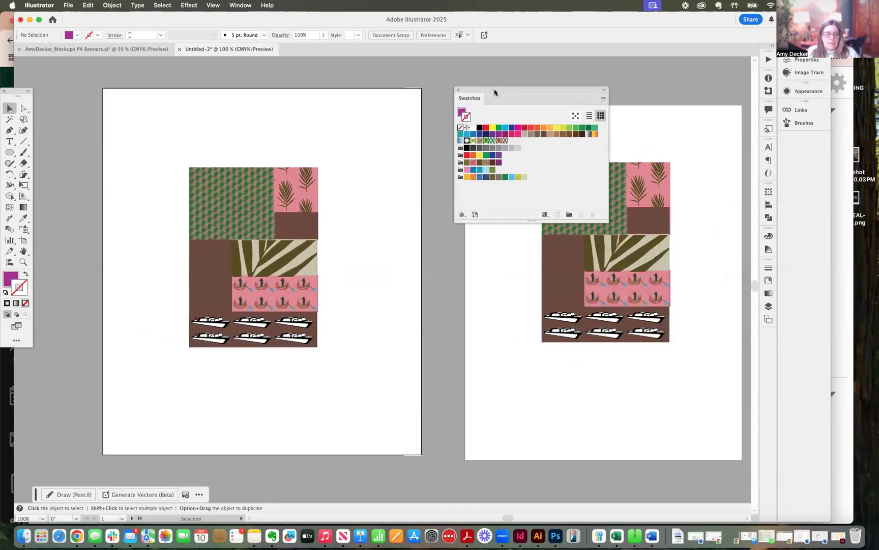
left_click(101, 5)
left_click(230, 176)
left_click(230, 177)
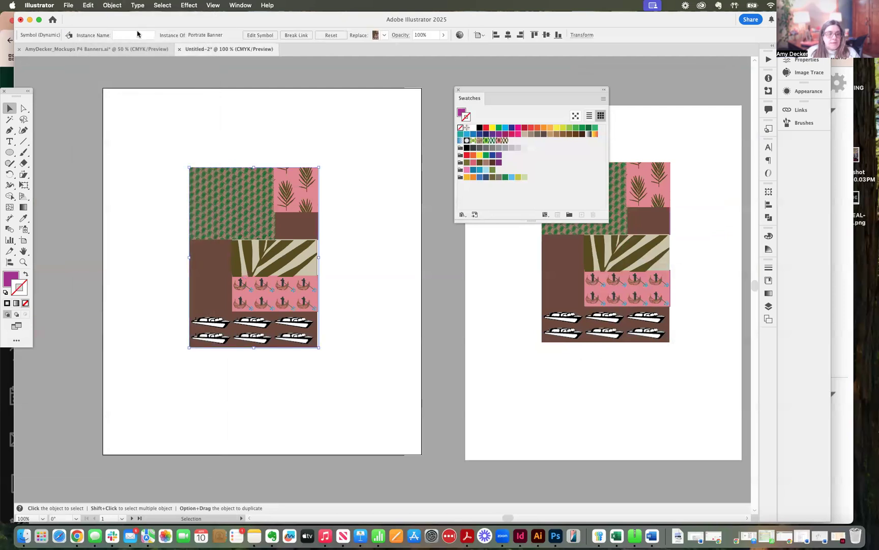
left_click(88, 5)
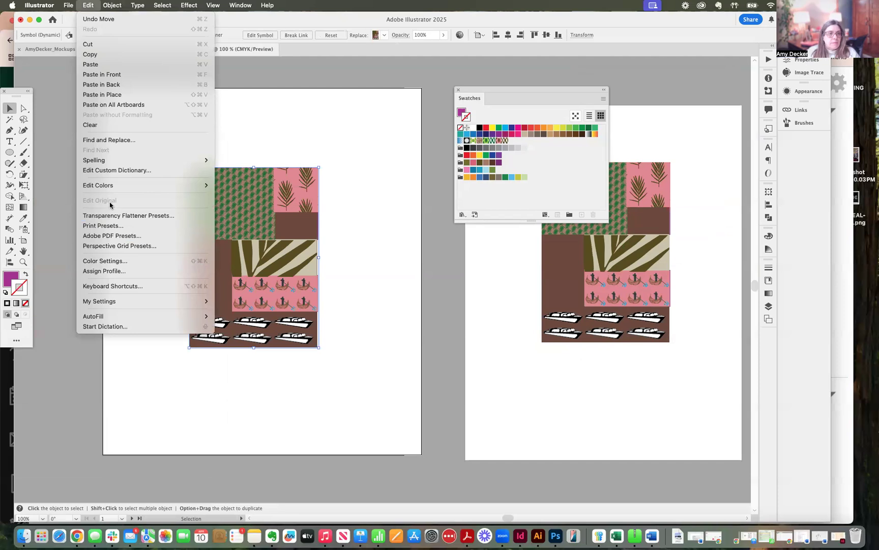
mouse_move(120, 186)
left_click(249, 187)
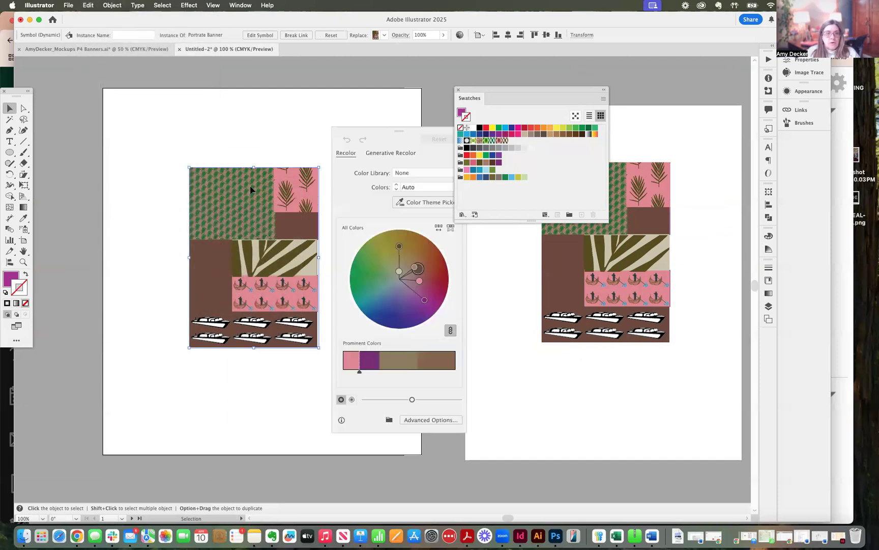
left_click(429, 419)
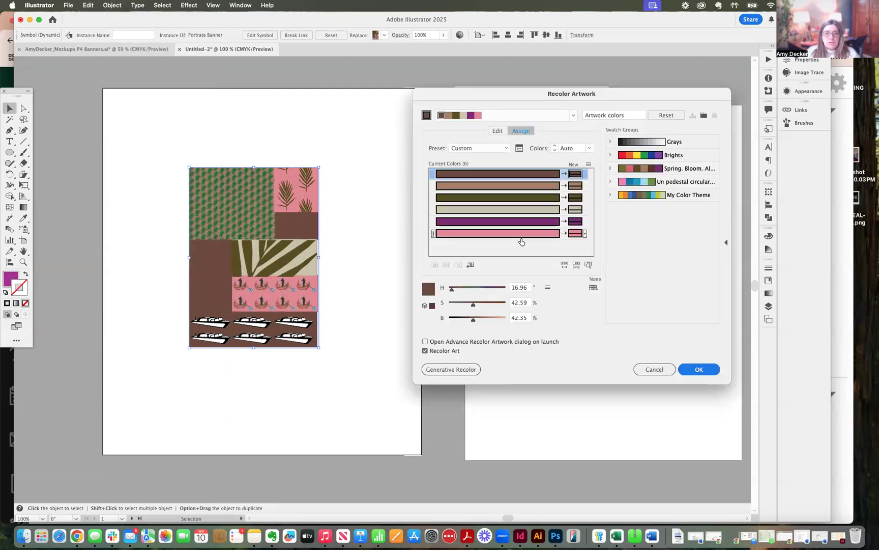
left_click(636, 196)
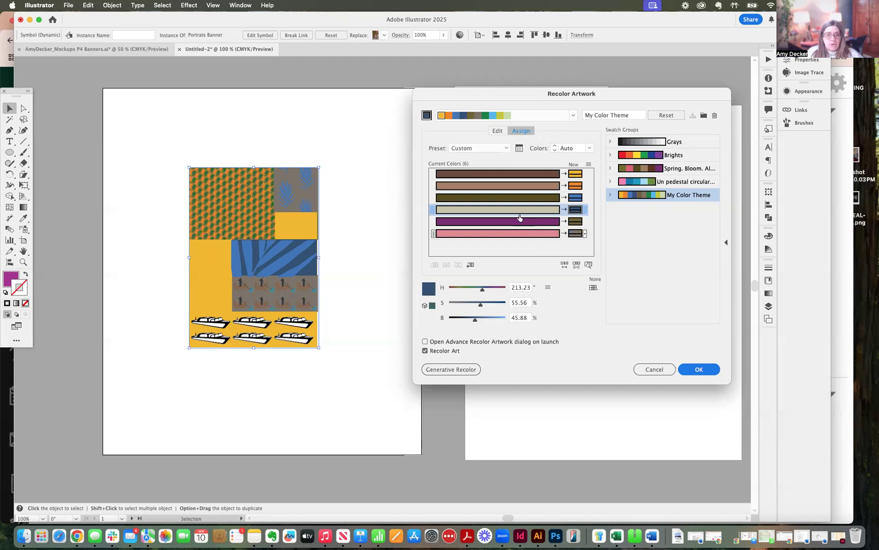
Step: Change the colorization method for all new colors from scaling tints to Preserve Tints, checking the purple and pink rows' options
left_click(585, 210)
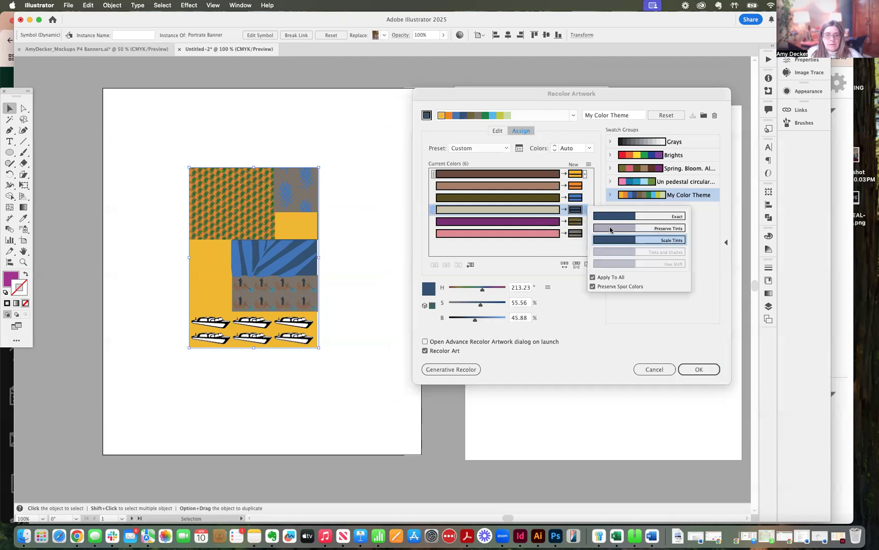
left_click(610, 225)
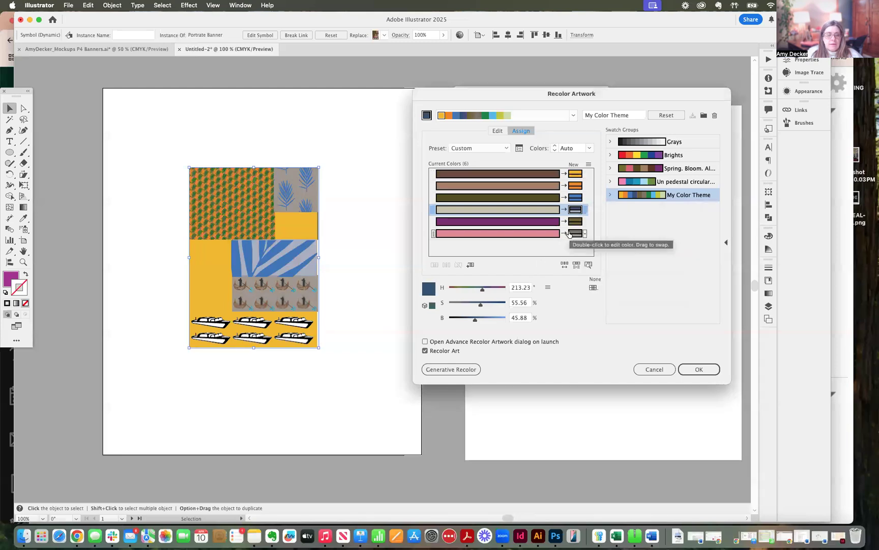
left_click(585, 221)
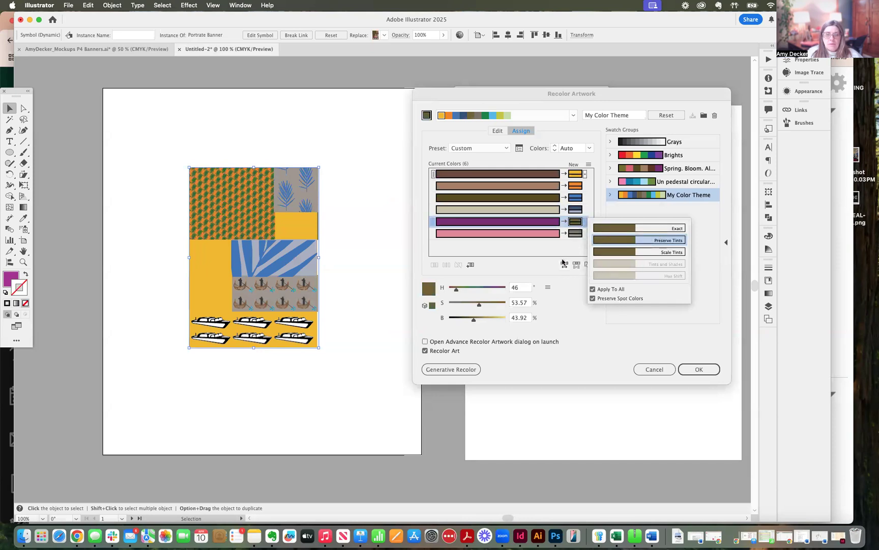
left_click(576, 233)
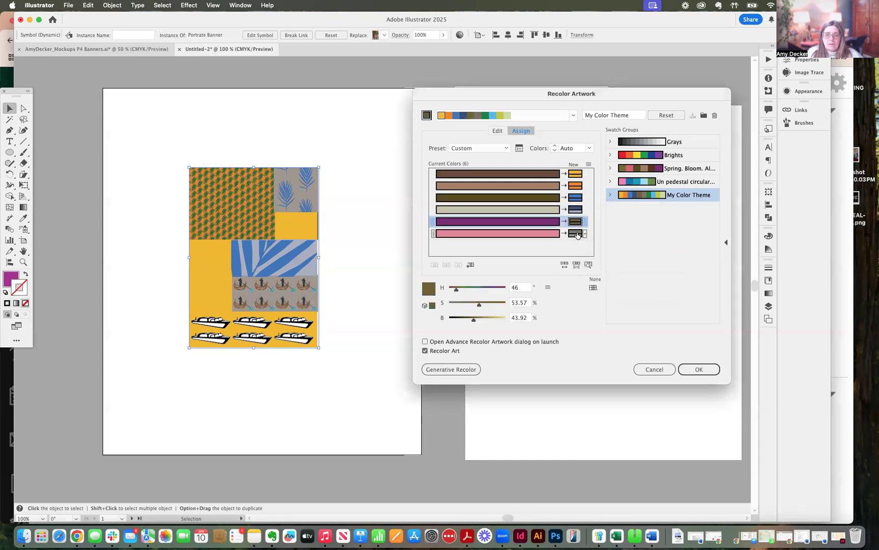
left_click(585, 234)
left_click(576, 235)
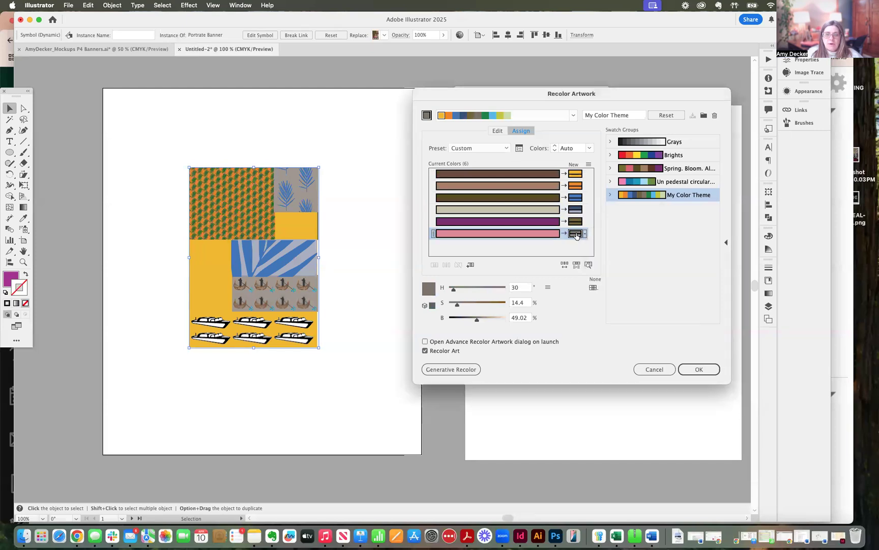
Step: Try to assign a different color from "My Color Theme" to the purple row of the current colors
left_click(644, 196)
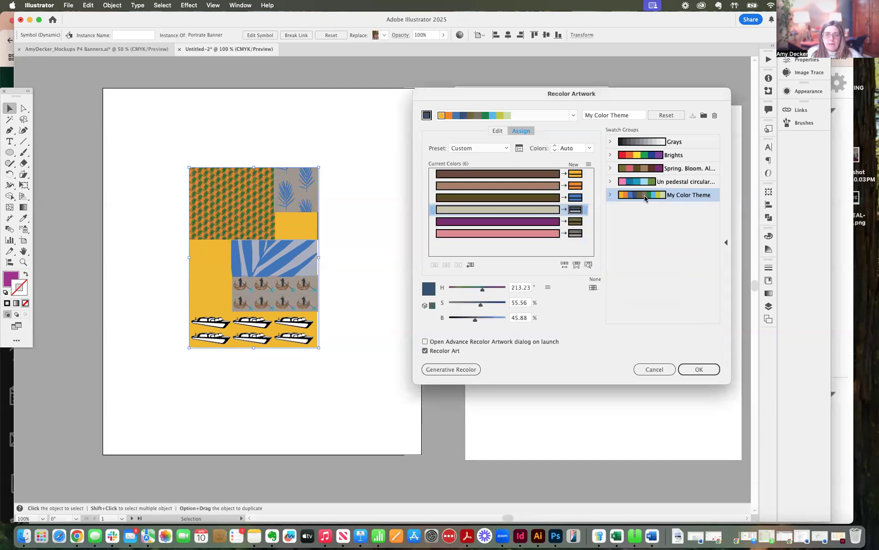
left_click(661, 196)
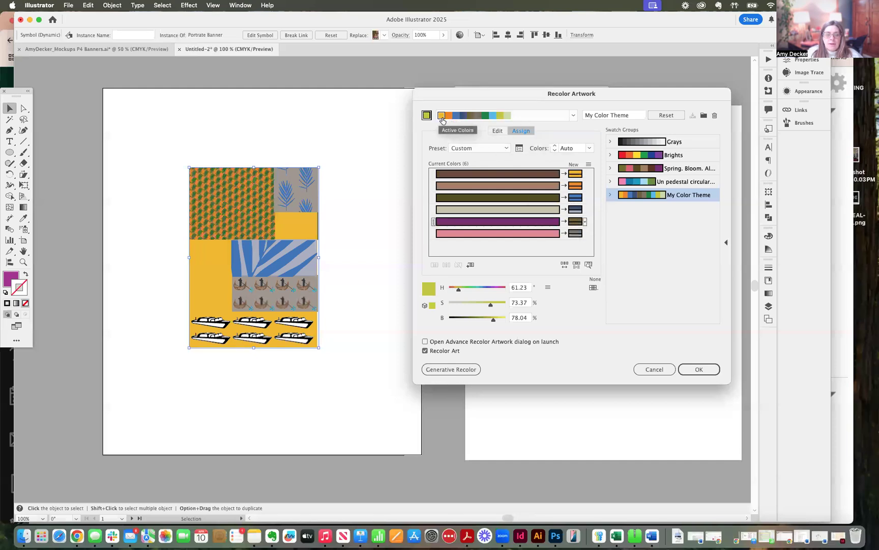
left_click(578, 222)
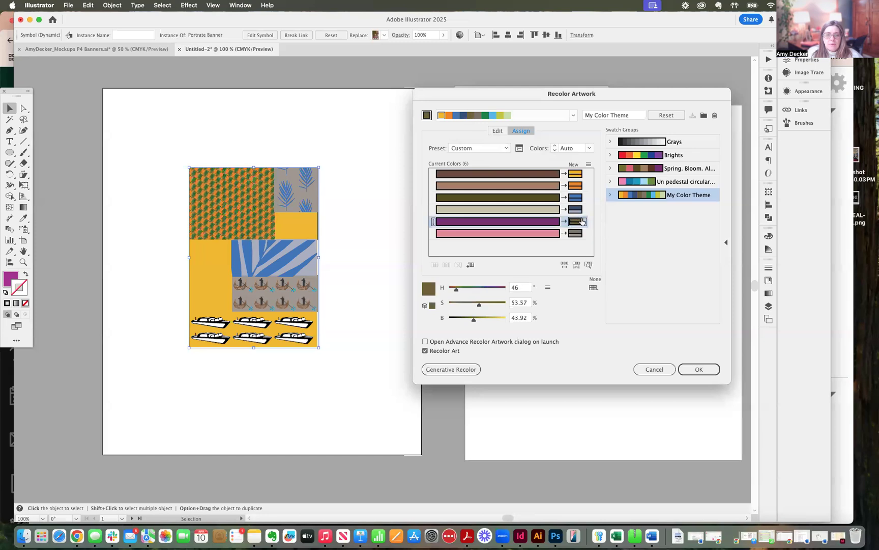
left_click(585, 221)
left_click(442, 117)
left_click(441, 116)
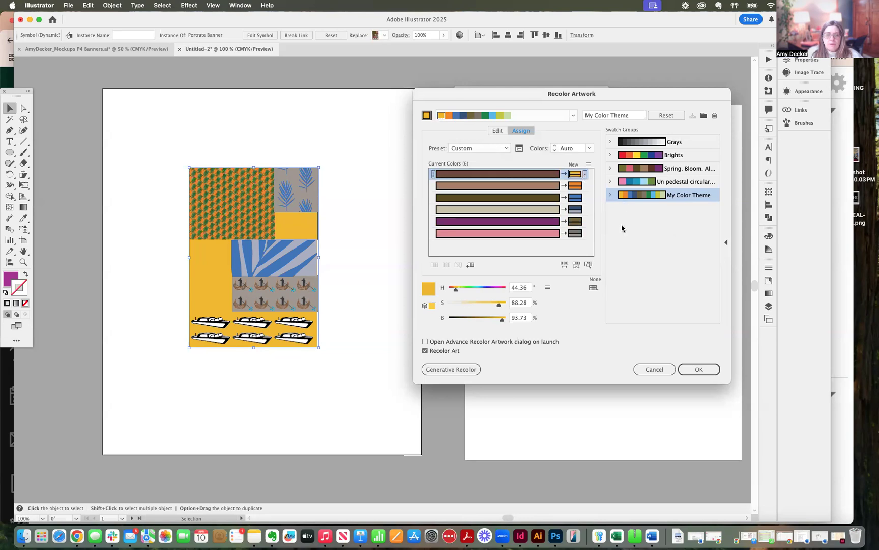
left_click(577, 223)
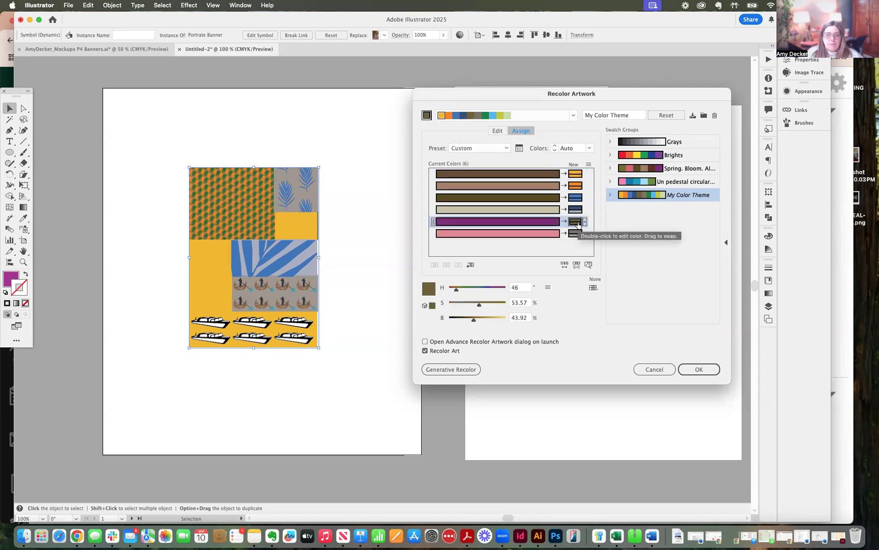
left_click(497, 116)
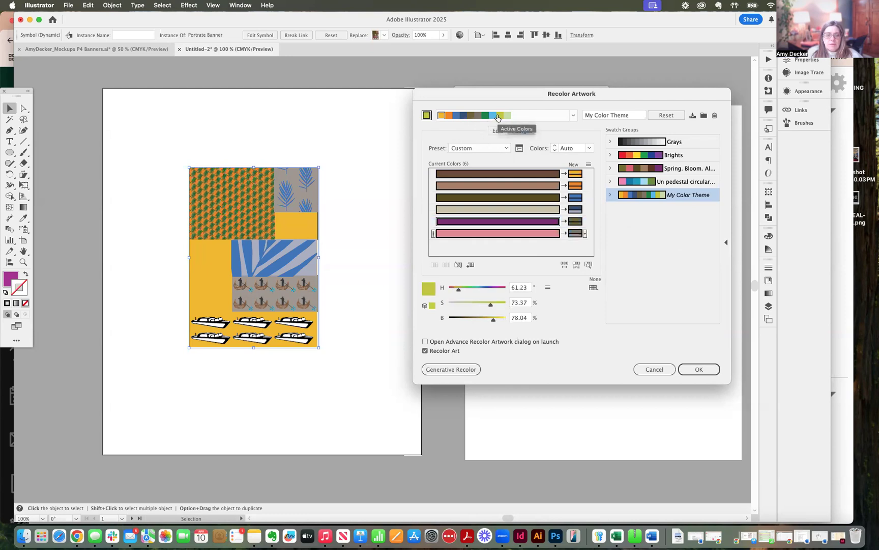
left_click(576, 221)
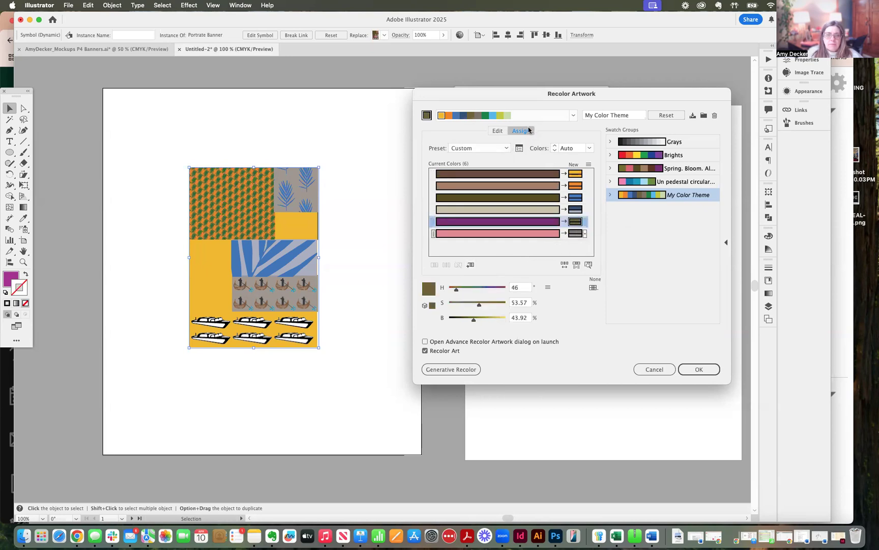
Step: Set the number of colors used in the recoloring to All, keeping the Custom preset
left_click(503, 131)
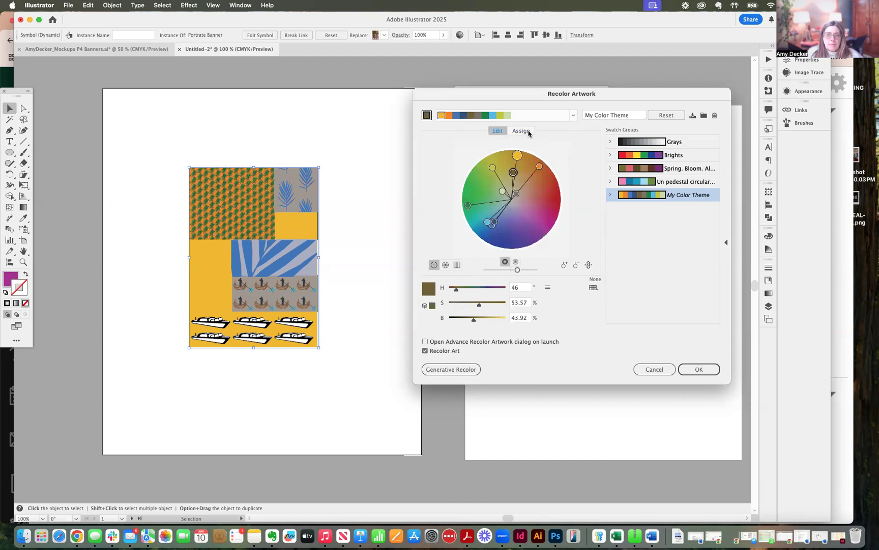
left_click(521, 131)
left_click(590, 149)
left_click(599, 217)
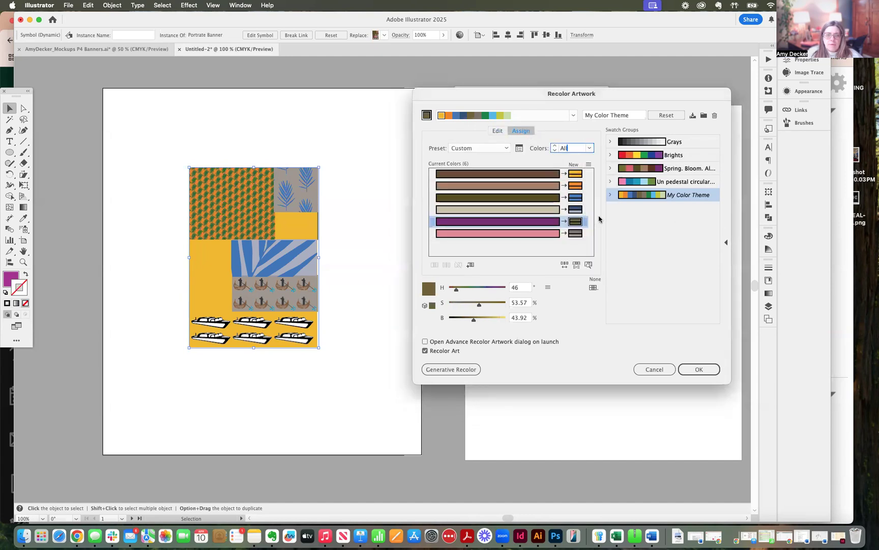
left_click(509, 151)
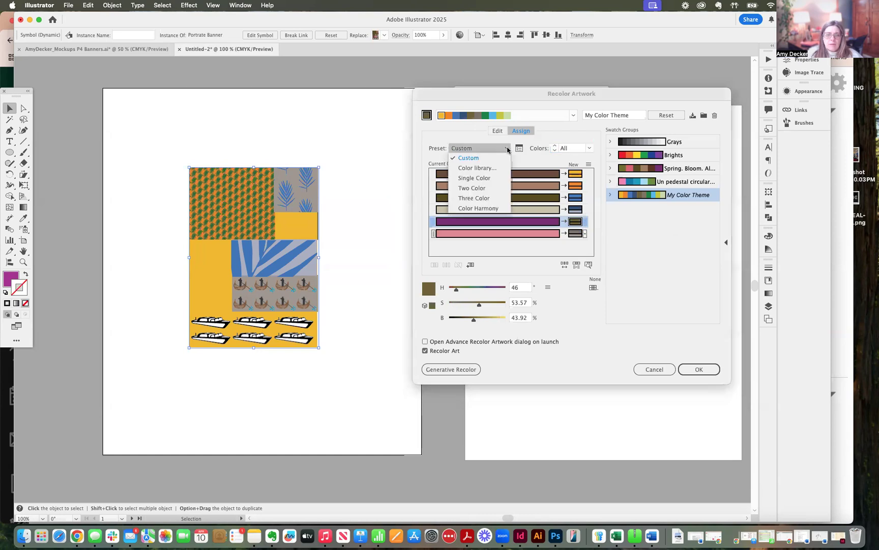
left_click(516, 150)
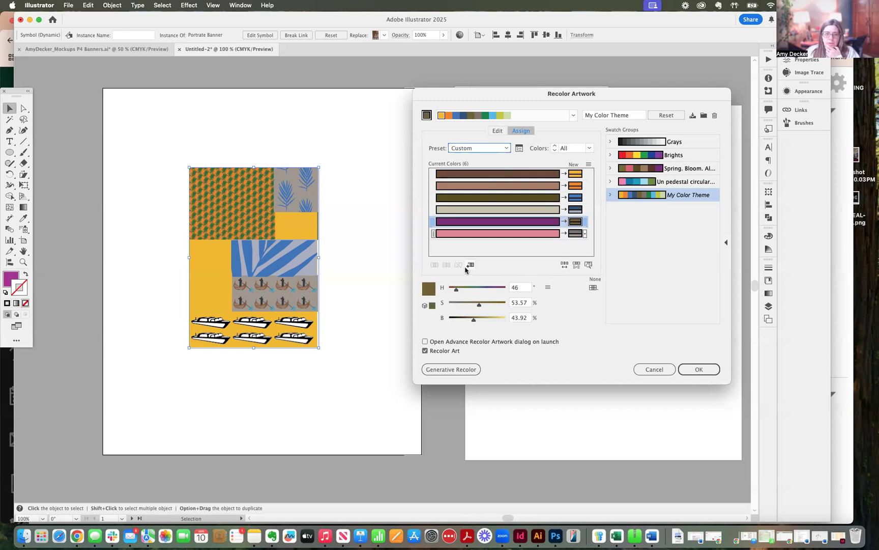
Step: Randomize the color order, saturation and brightness once each, and turn on highlighting of specific colors in the artwork
left_click(564, 265)
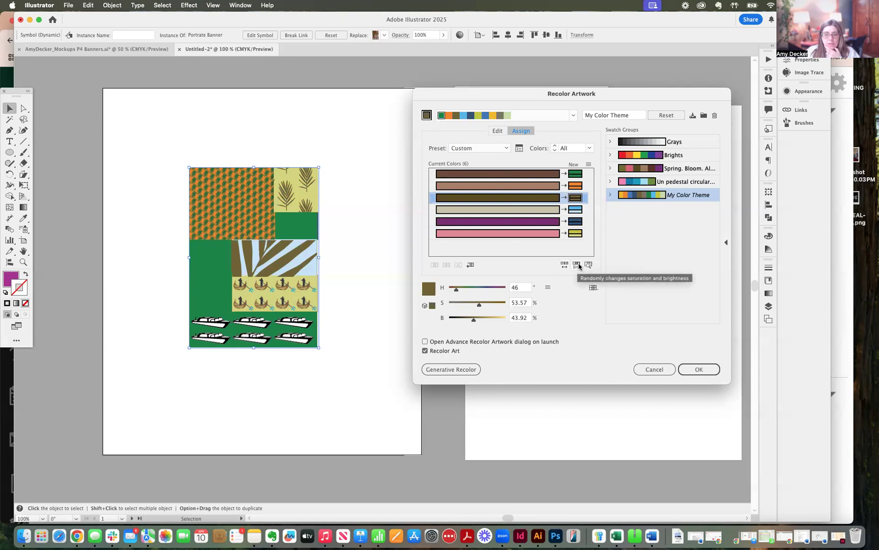
left_click(577, 265)
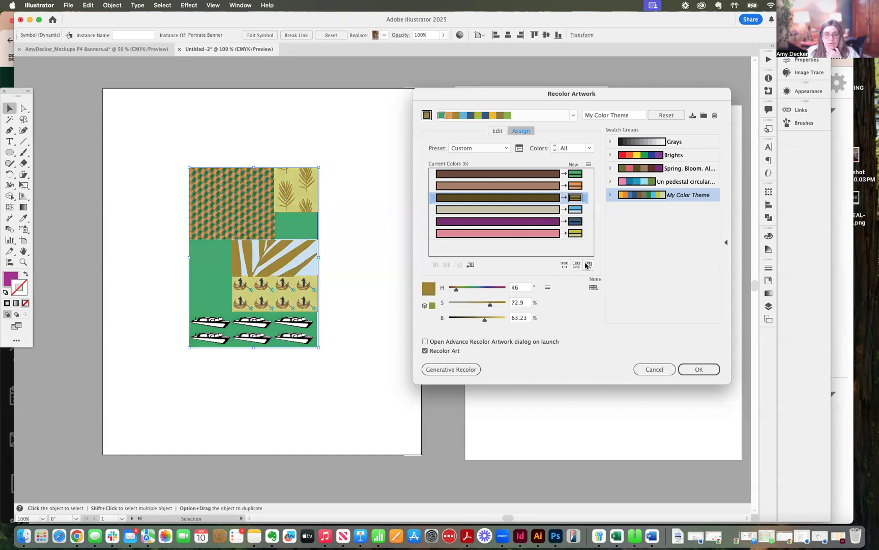
left_click(588, 264)
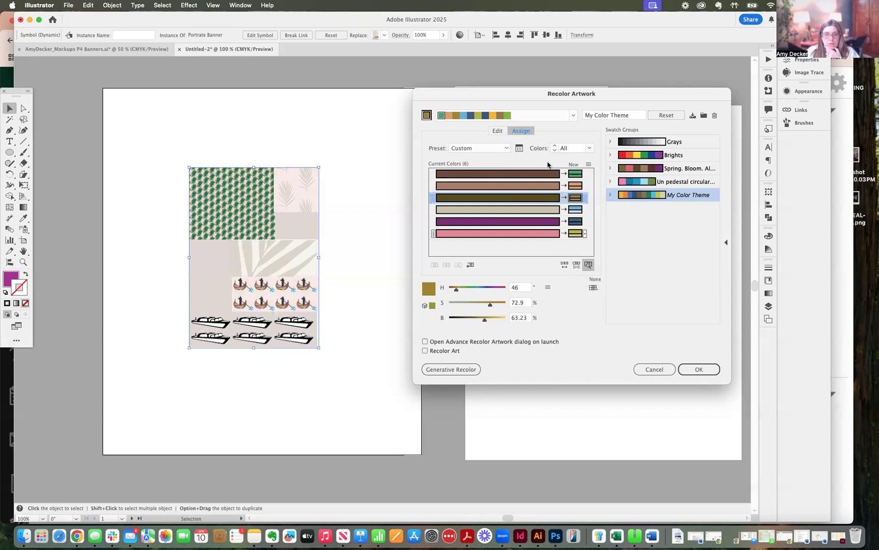
left_click(506, 115)
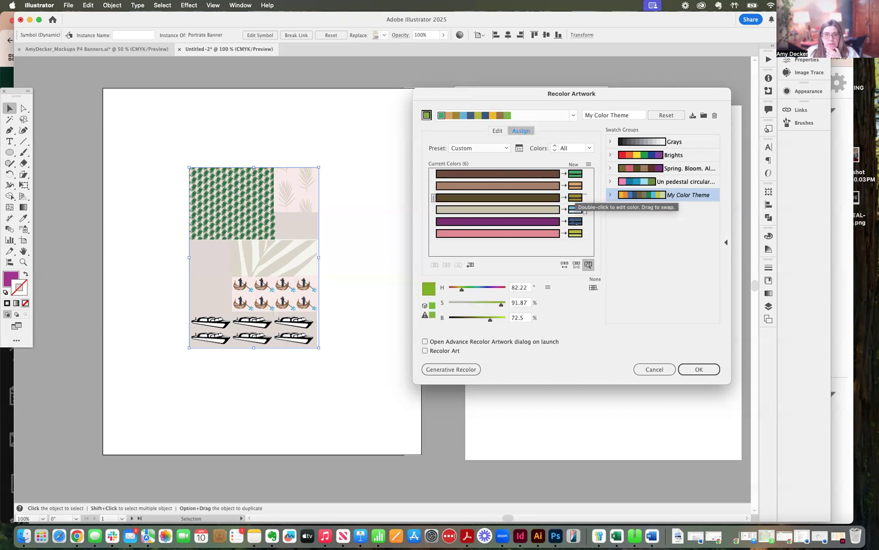
Step: Randomize the color order and the saturation and brightness twice each while color highlighting is on
left_click(576, 265)
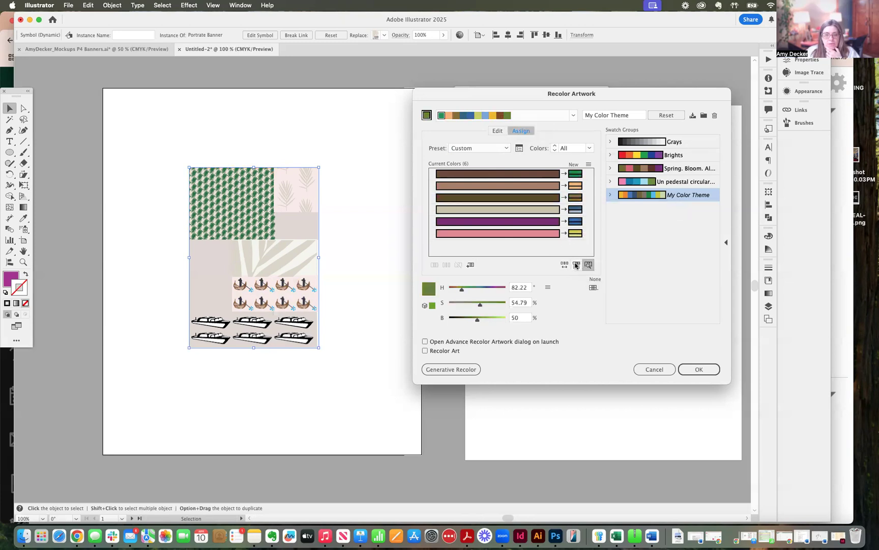
left_click(564, 265)
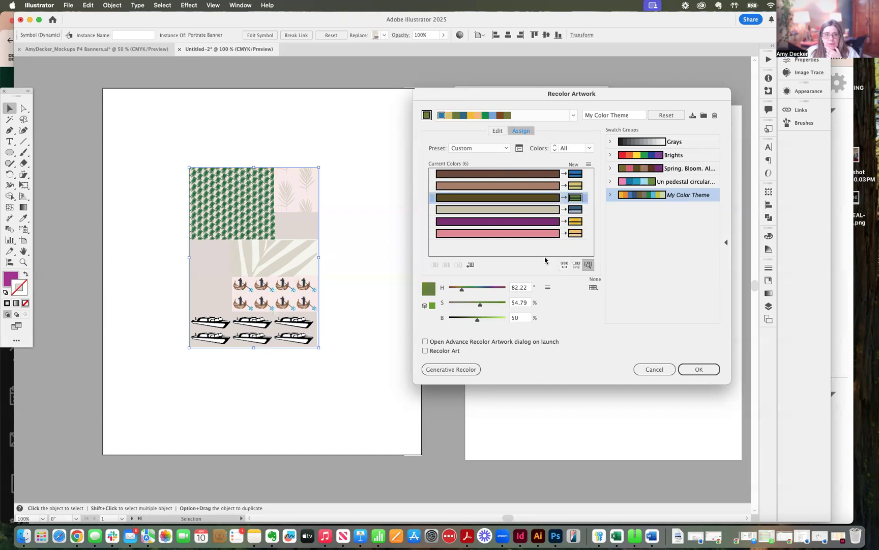
left_click(564, 265)
left_click(577, 264)
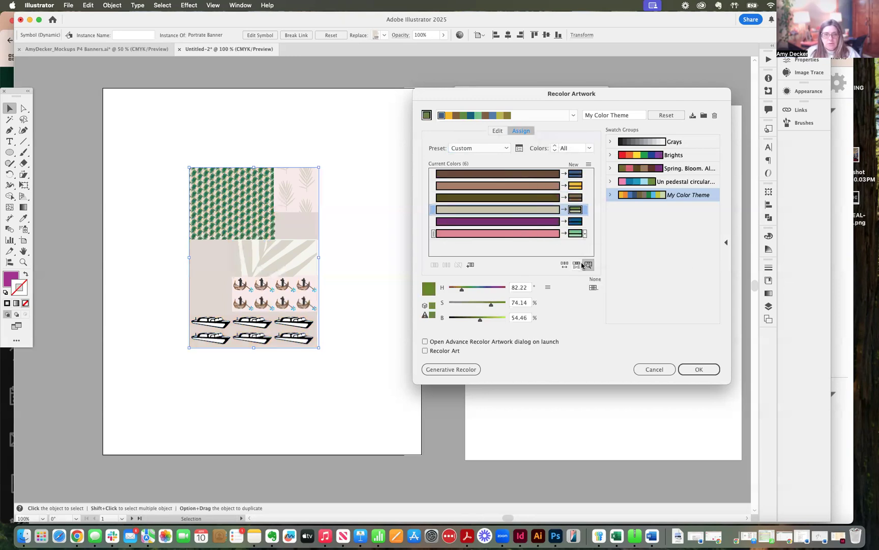
Step: Highlight the purple row's color in the banner, randomize saturation and brightness again, and turn off color highlighting
left_click(575, 222)
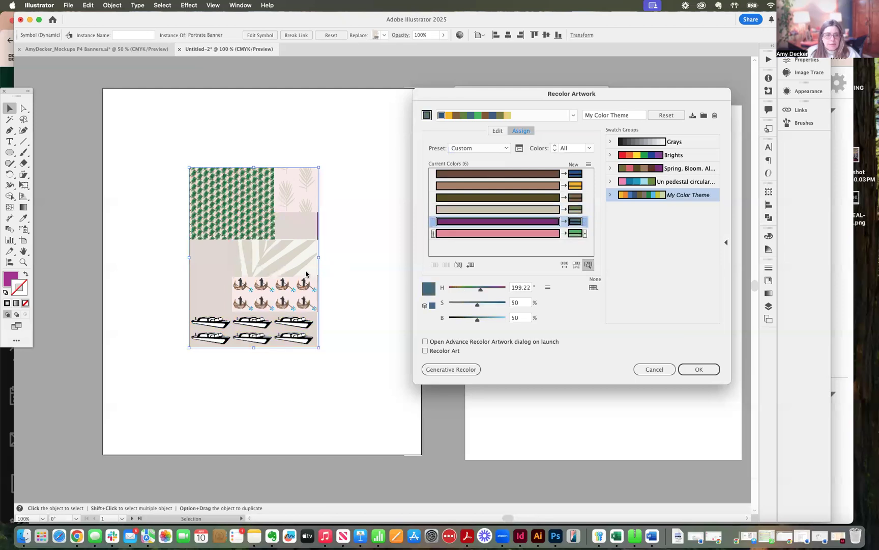
left_click(577, 265)
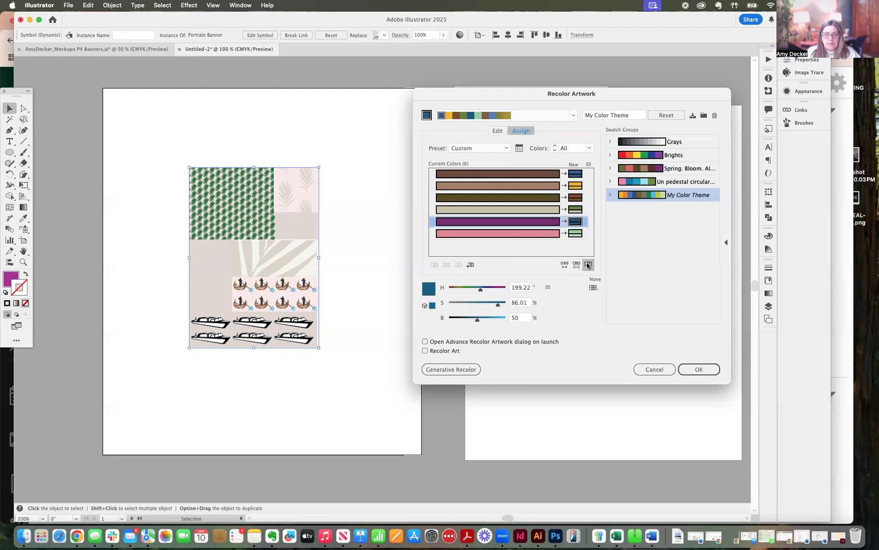
left_click(588, 264)
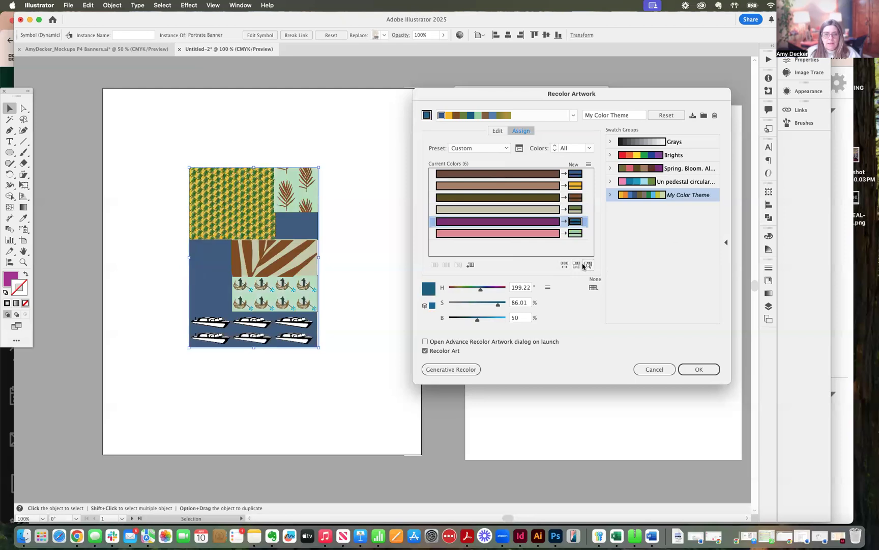
Step: Repeatedly randomize the banner colors' saturation and brightness, reshuffling the color order once along the way
left_click(576, 264)
left_click(565, 264)
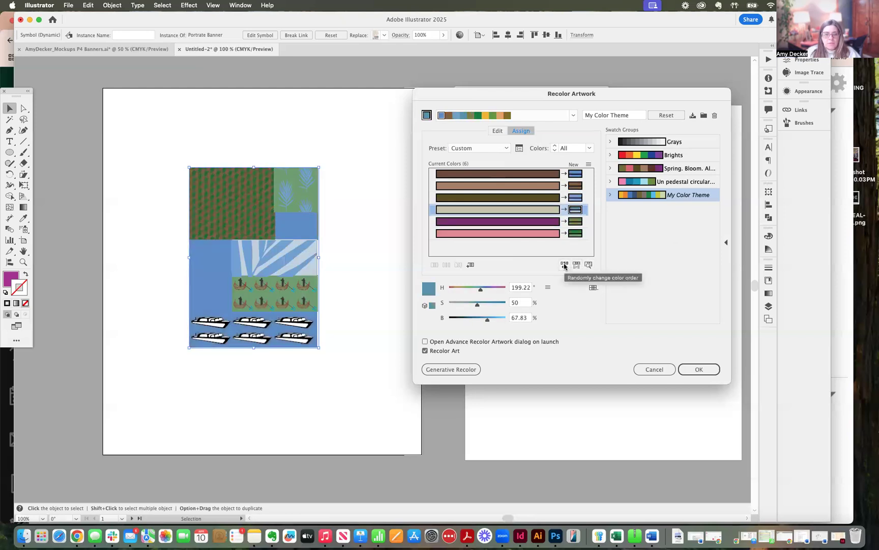
left_click(576, 265)
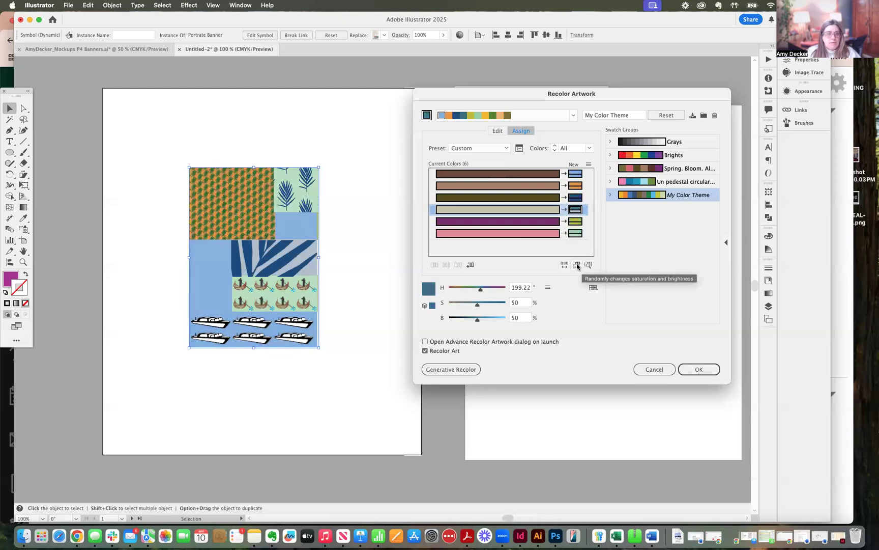
left_click(577, 264)
left_click(576, 265)
left_click(576, 265)
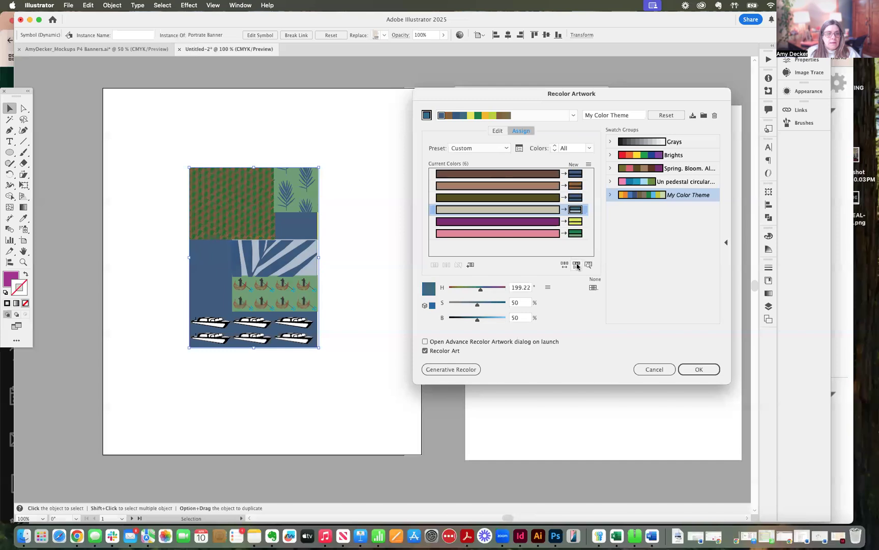
left_click(576, 265)
left_click(576, 265)
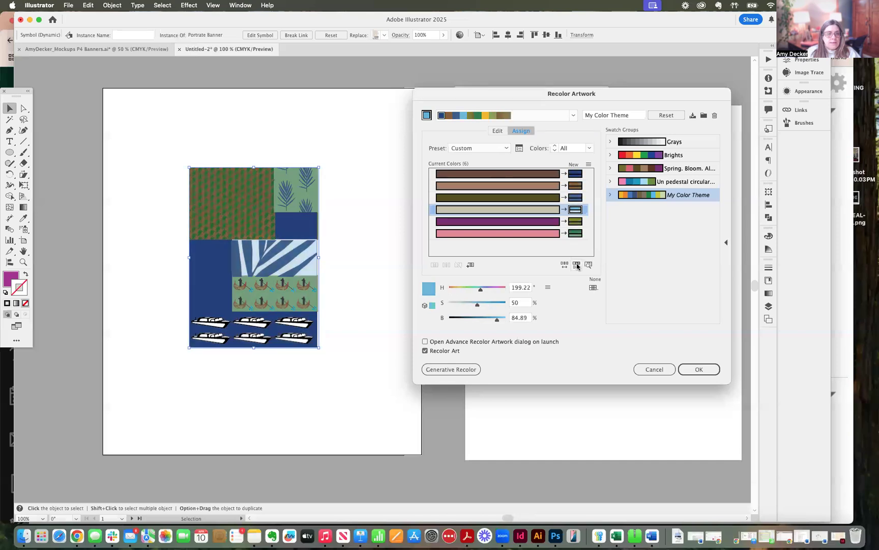
left_click(576, 265)
left_click(576, 264)
left_click(577, 264)
left_click(576, 265)
Step: Repeatedly shuffle the color order at random to try different arrangements of the theme colors on the banner
left_click(564, 265)
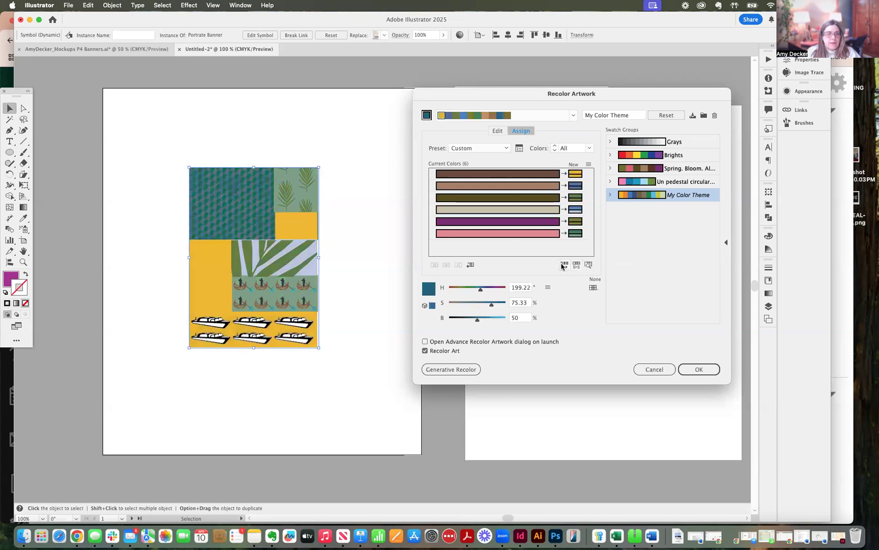
left_click(564, 266)
left_click(564, 265)
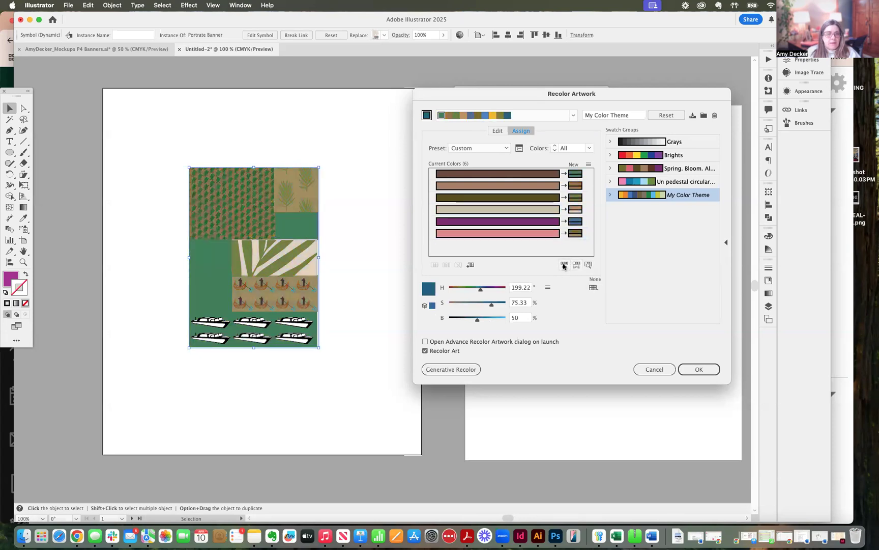
left_click(564, 265)
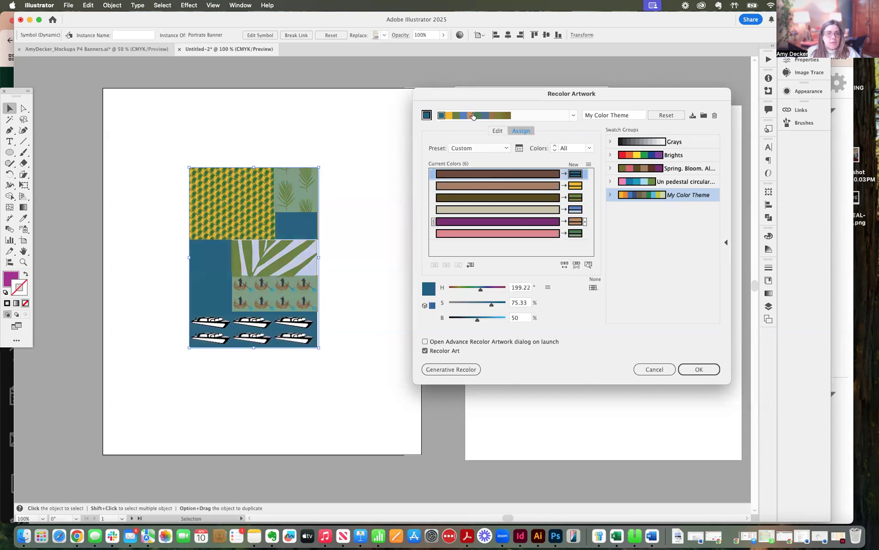
left_click(563, 265)
left_click(564, 265)
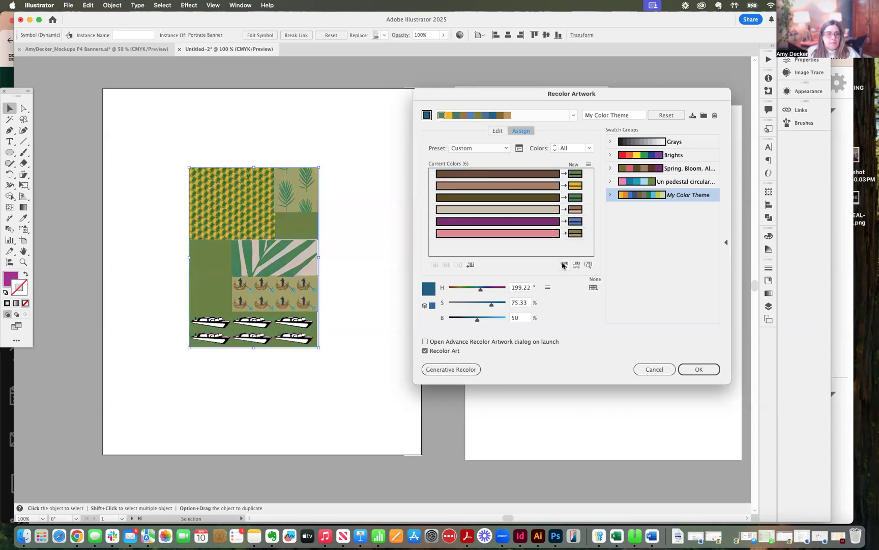
left_click(564, 265)
left_click(564, 265)
left_click(564, 265)
left_click(564, 265)
left_click(563, 265)
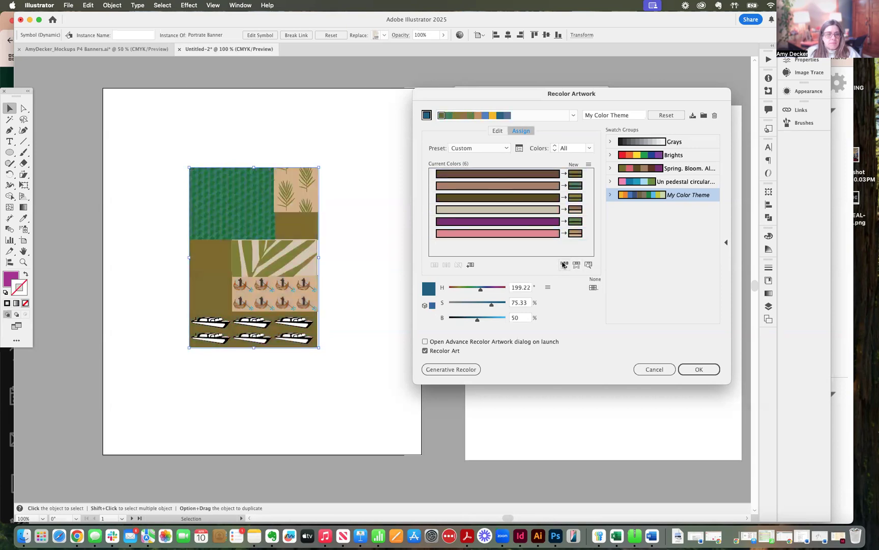
Step: Shuffle the color order twice more and set the light brown row's new color to hue 162°, saturation 62% and brightness 60%
left_click(563, 265)
left_click(564, 265)
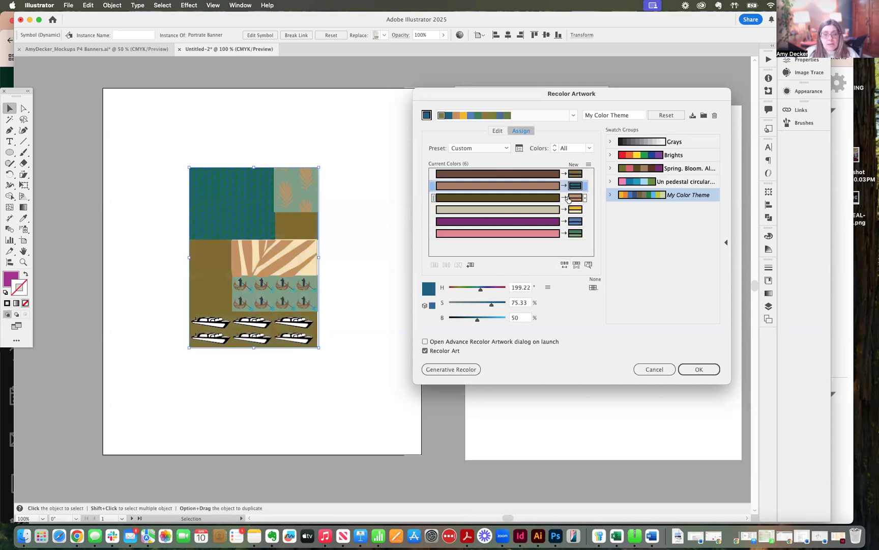
left_click(491, 304)
mouse_move(490, 305)
left_mouse_down()
mouse_move(451, 306)
mouse_move(458, 318)
mouse_move(466, 287)
mouse_move(457, 293)
mouse_move(489, 290)
mouse_move(474, 324)
mouse_move(493, 322)
mouse_move(483, 321)
mouse_move(483, 309)
left_mouse_up()
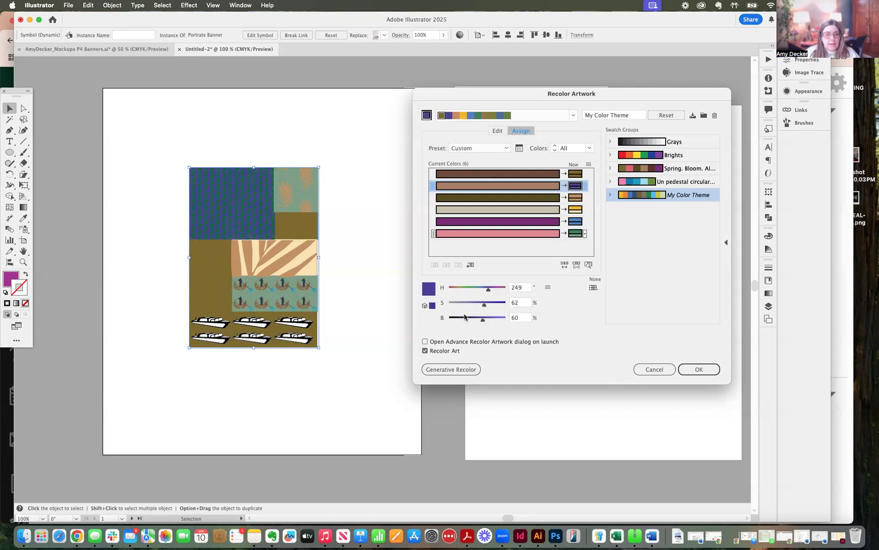
left_click_drag(492, 294, 476, 295)
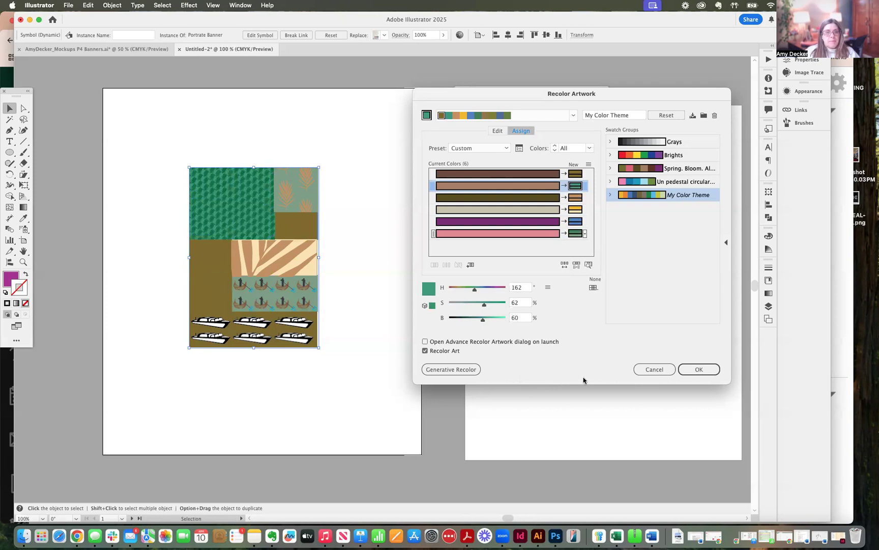
Step: Apply the recoloring, save the changes to the My Color Theme swatch group, close the Swatches panel and deselect the banner
left_click(716, 373)
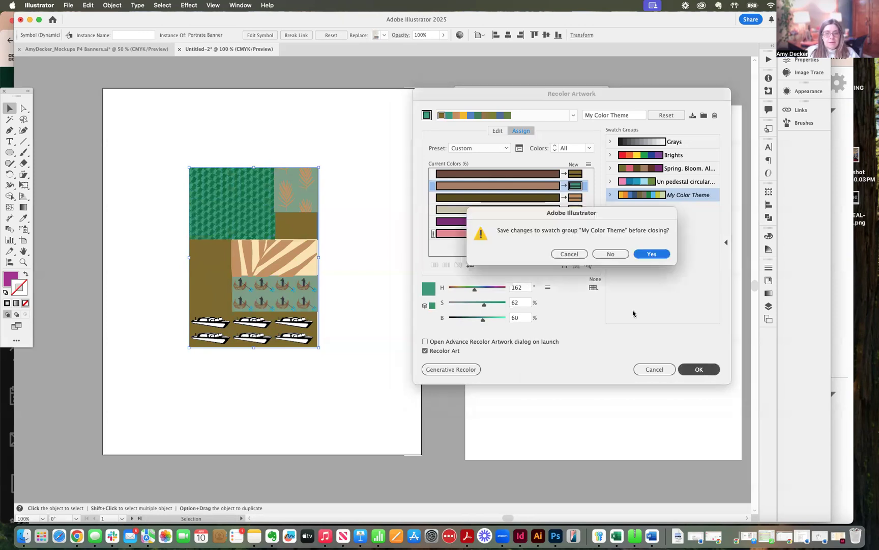
left_click(650, 254)
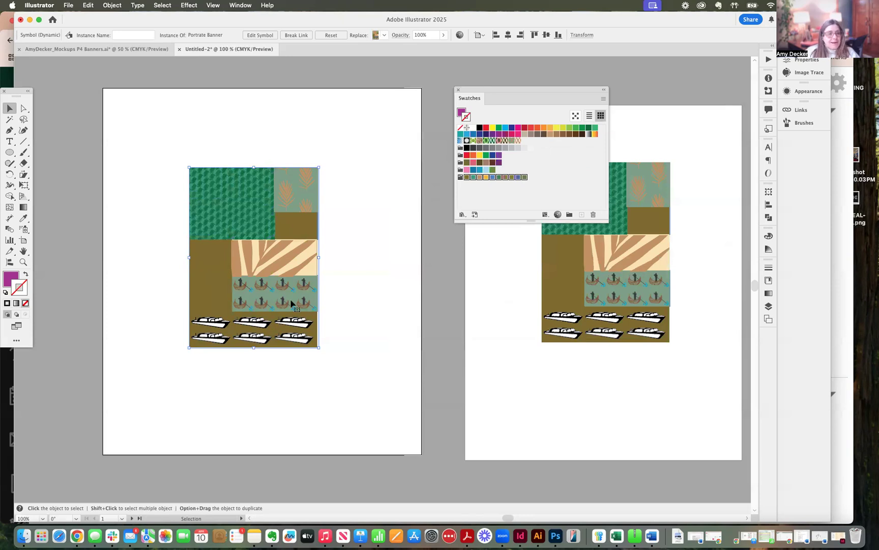
left_click(458, 89)
left_click(430, 179)
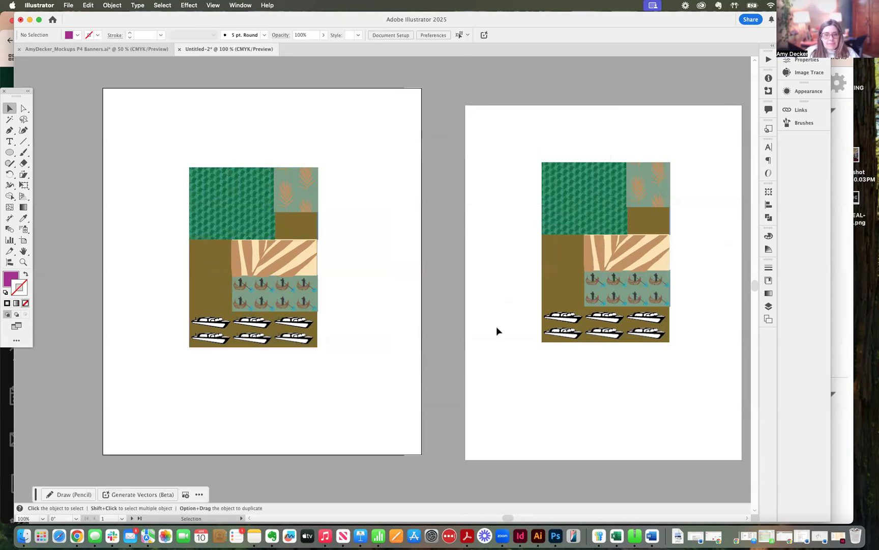
Step: Examine the recolored banners across all three artboards, first together and then up close
scroll(496, 326, "down", 2)
key("super+minus")
key("super+minus")
key("super+minus")
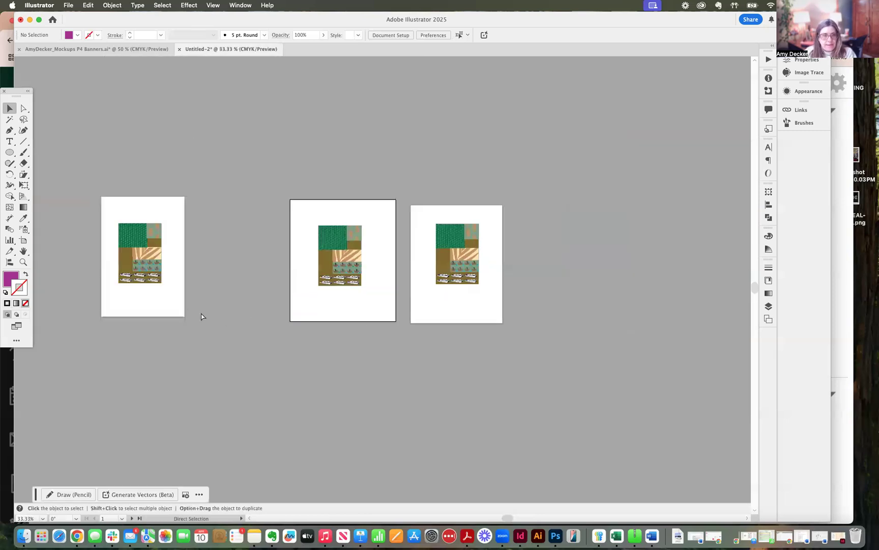
key("super+equal")
key("super+equal")
key("super+equal")
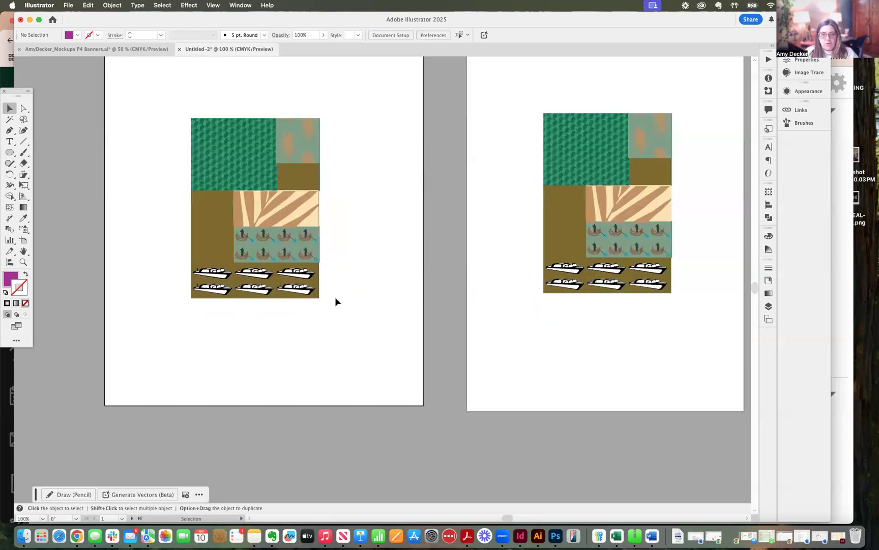
key("space")
mouse_move(364, 253)
left_mouse_down()
mouse_move(392, 323)
mouse_move(379, 261)
left_mouse_up()
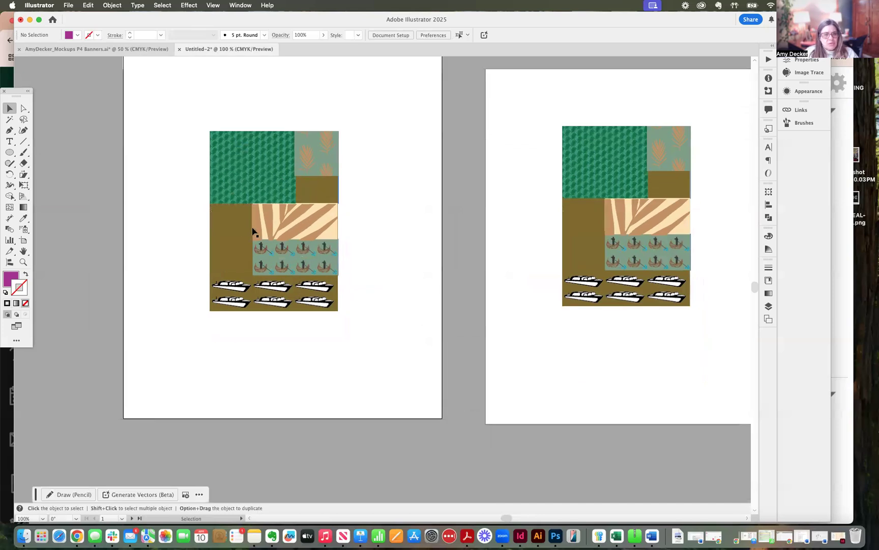